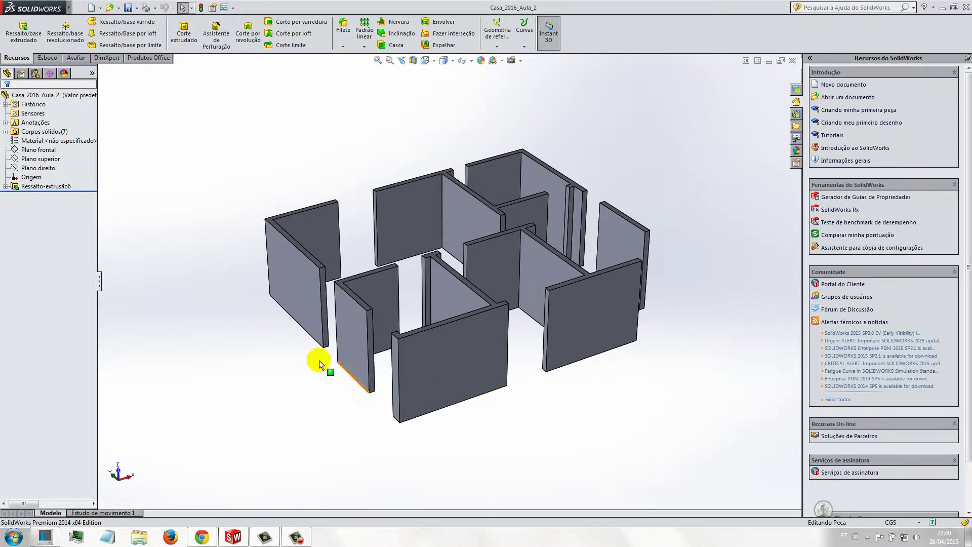
- Select Plano frontal and view the model from the Front orientation
click(66, 150)
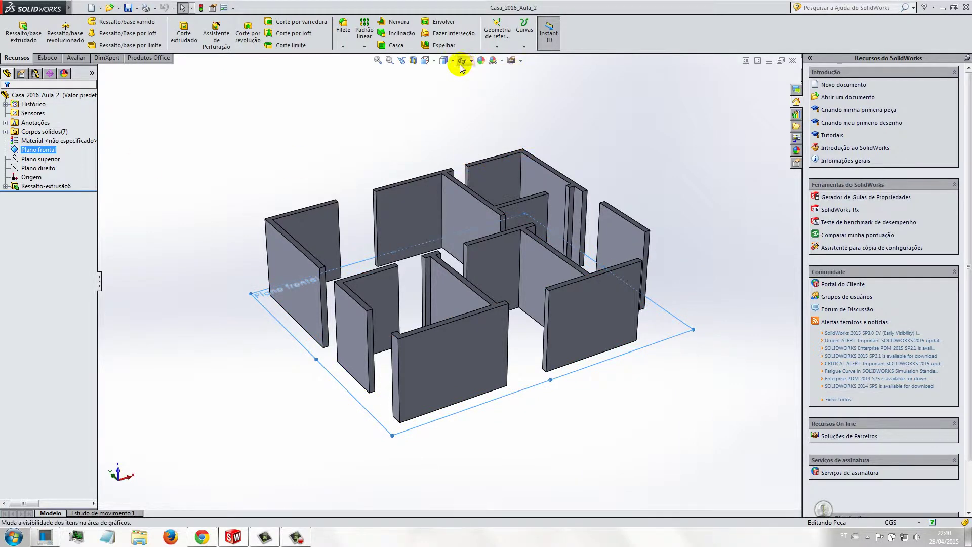
click(434, 61)
click(441, 96)
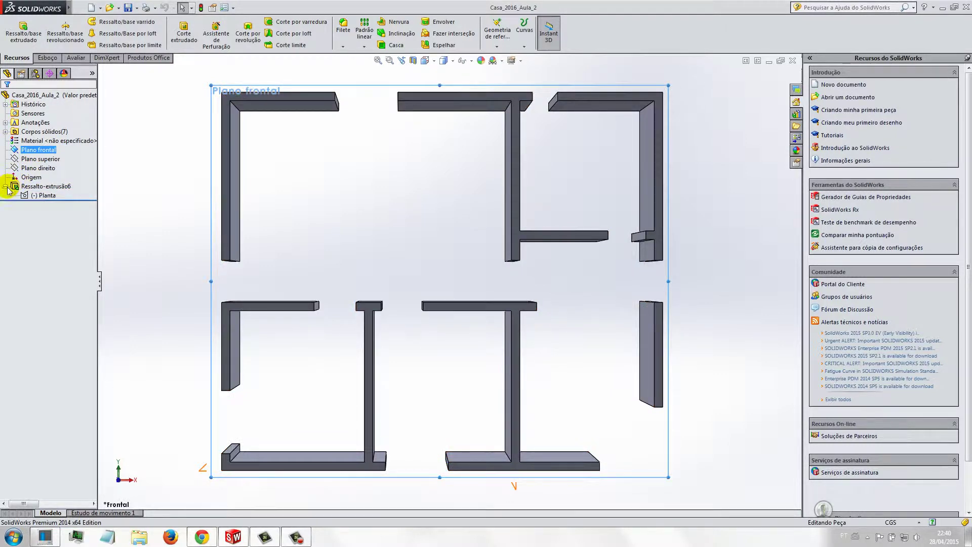
- Hide the Ressalto-extrusão6 walls and show the Planta floor-plan sketch
right_click(49, 186)
click(46, 167)
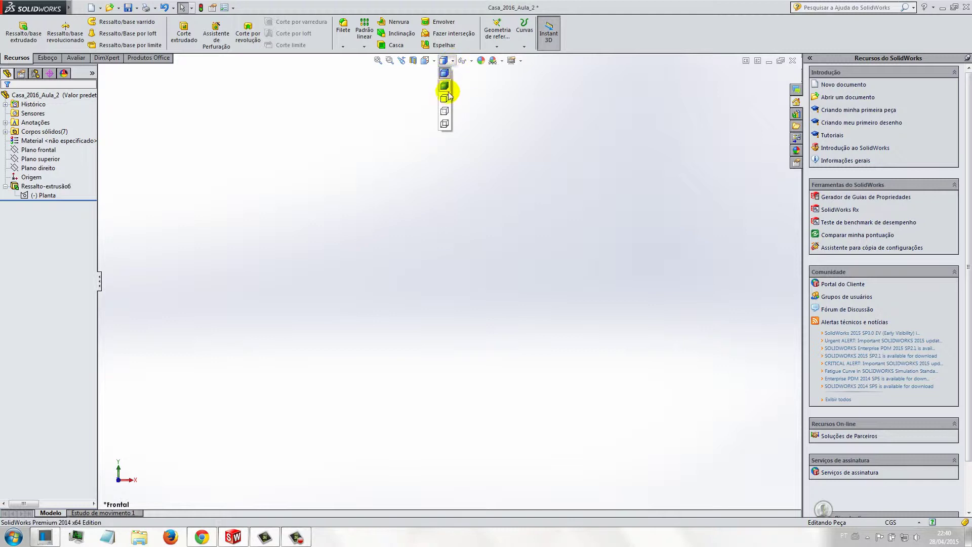
right_click(46, 196)
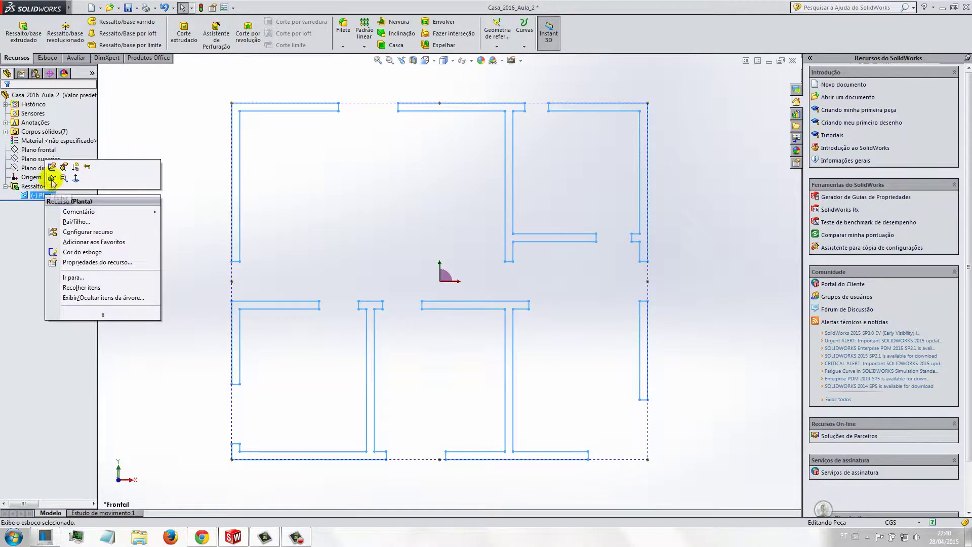
click(53, 180)
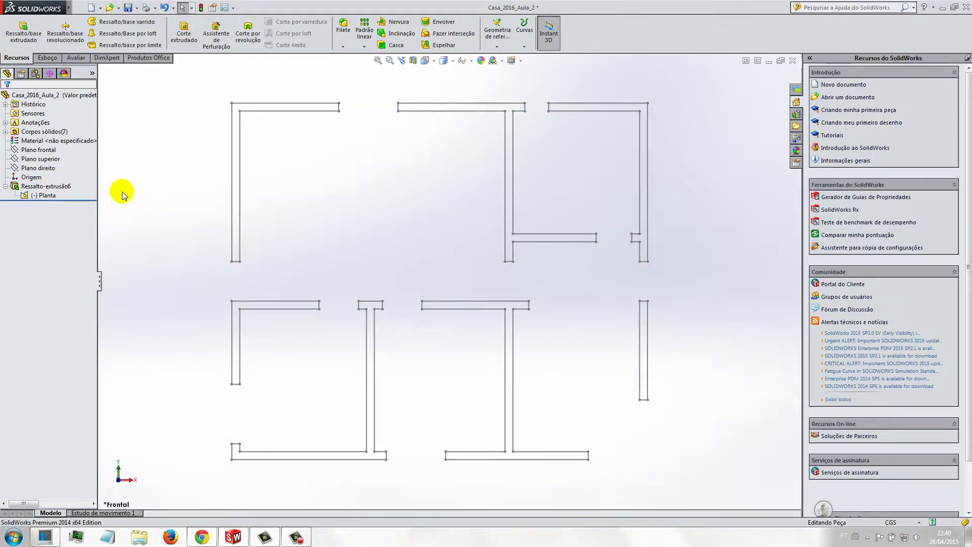
click(46, 58)
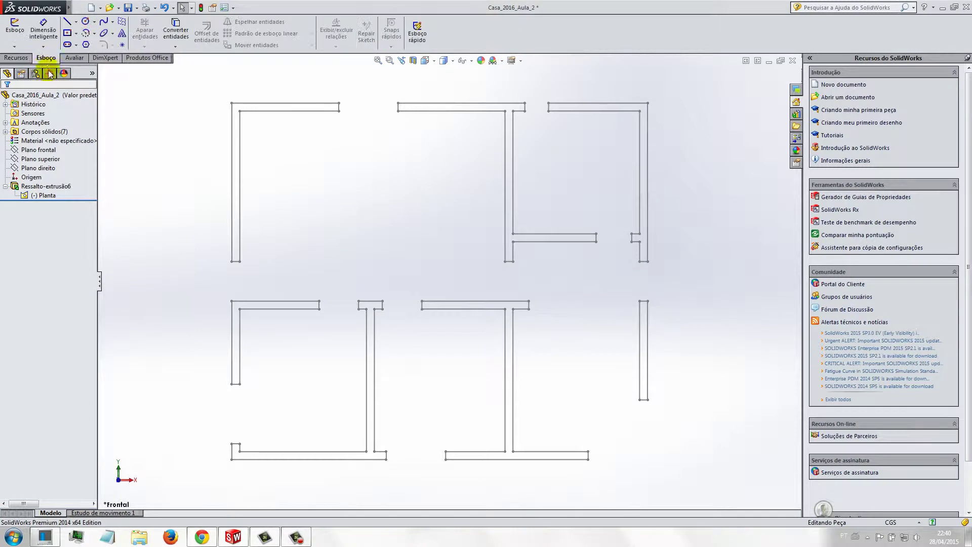
- Start a new sketch, Esboço1, on Plano frontal from the flyout tree
click(14, 29)
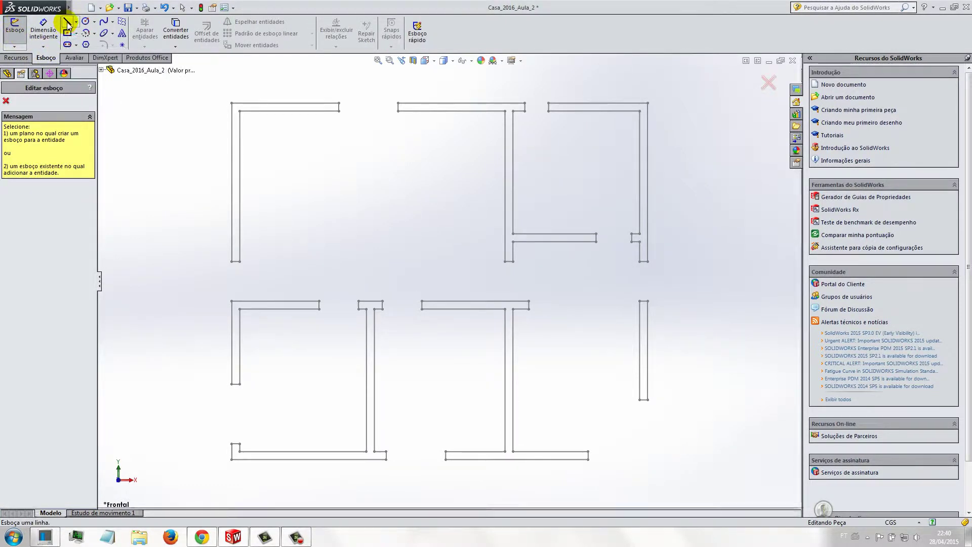
click(101, 70)
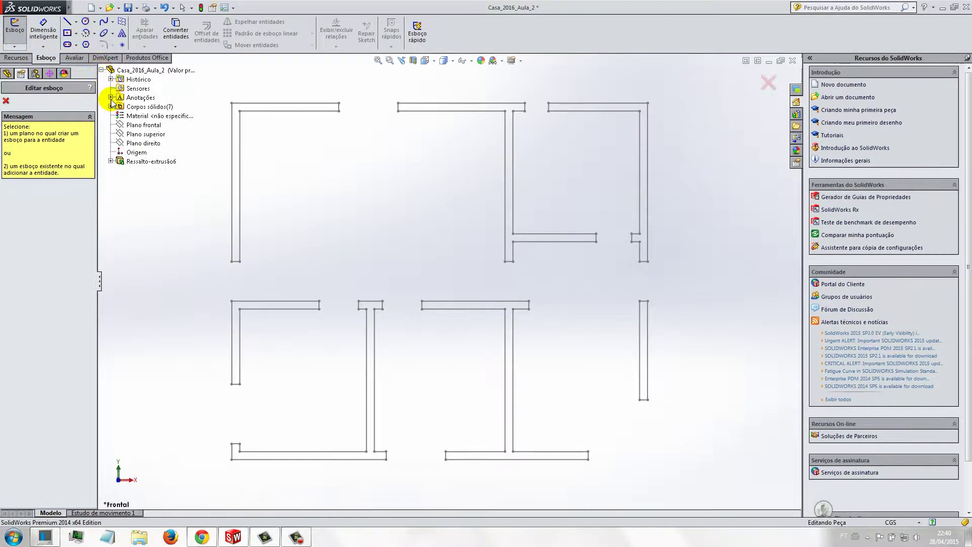
click(136, 126)
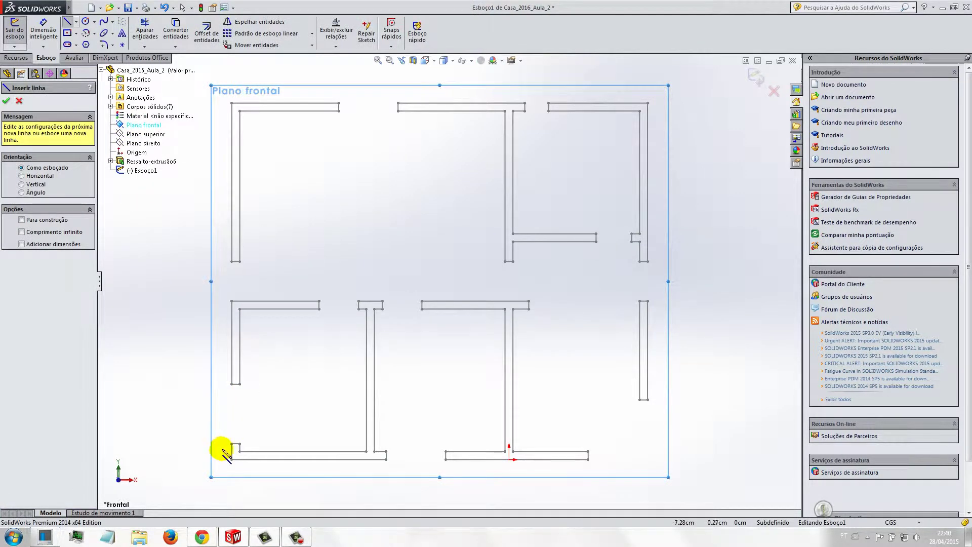
- Trace lines along the lower-left room's inner wall edges and over the wall stub
click(232, 444)
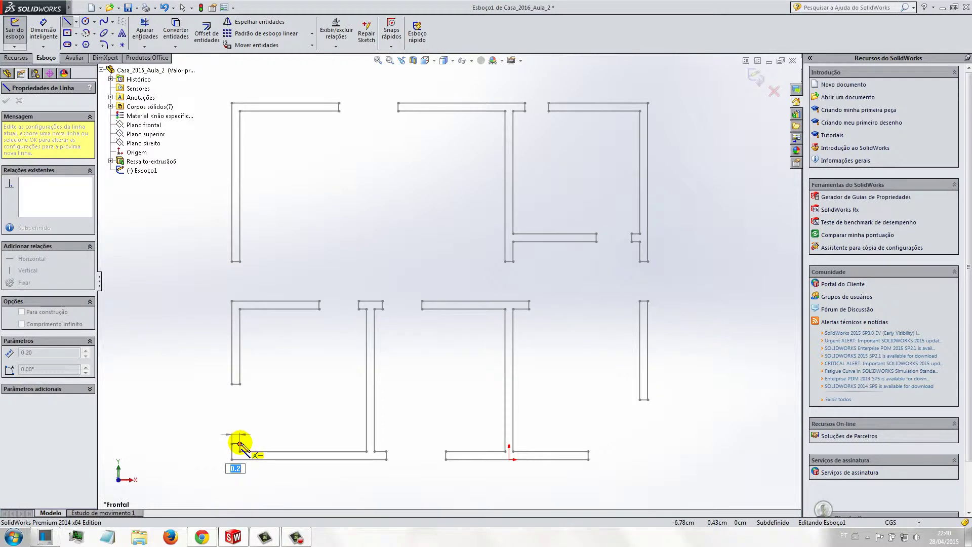
click(240, 444)
click(240, 452)
scroll(335, 452, down, 2)
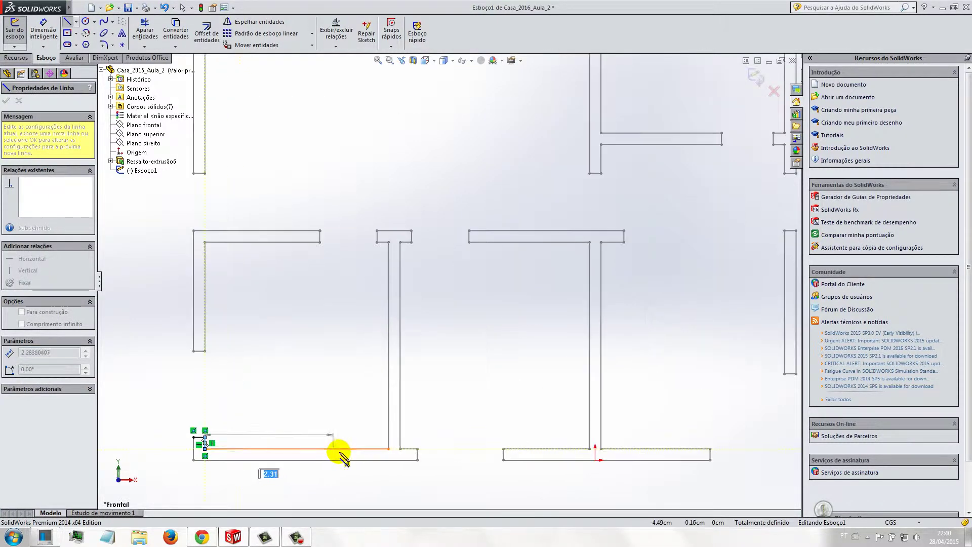
click(388, 449)
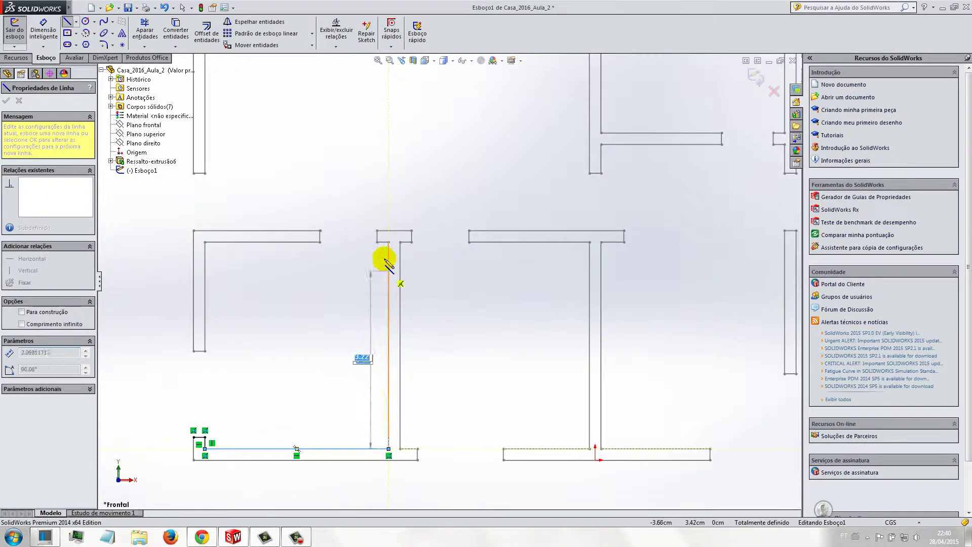
click(389, 242)
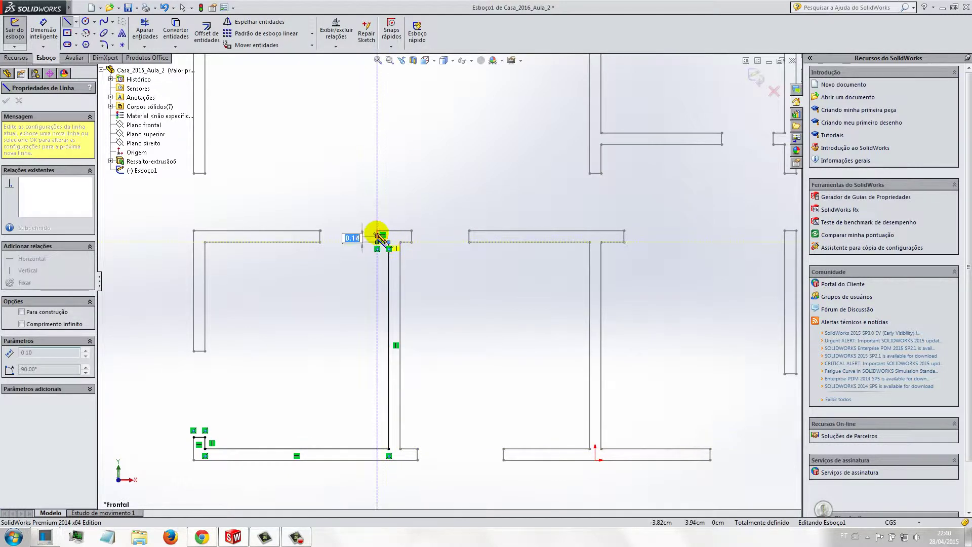
click(378, 231)
click(411, 231)
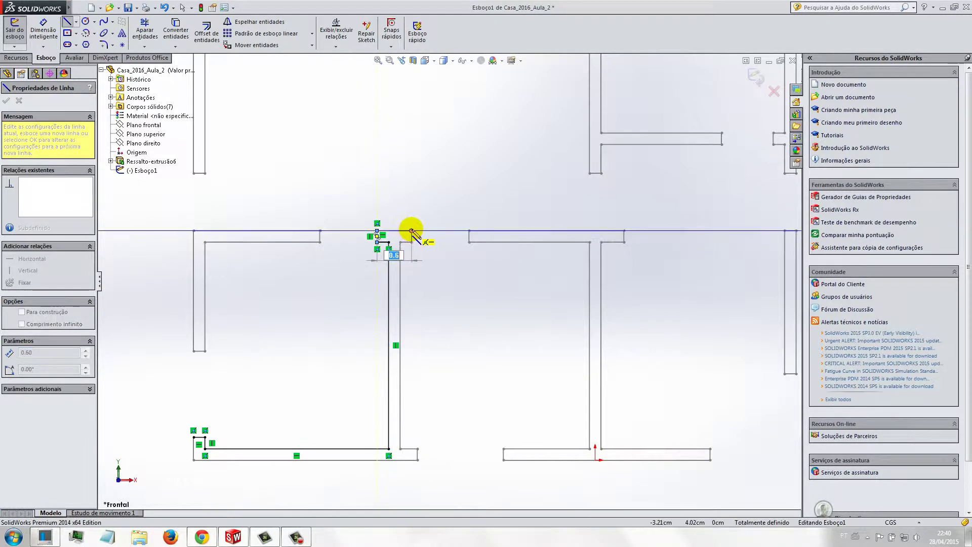
click(411, 242)
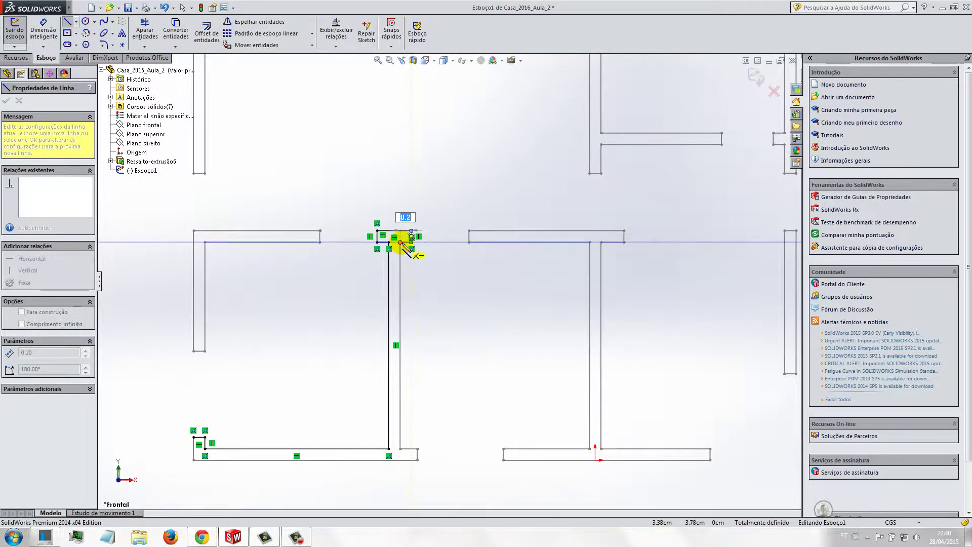
- Continue the line chain along the bottom wall and up the right room's inner walls
click(400, 449)
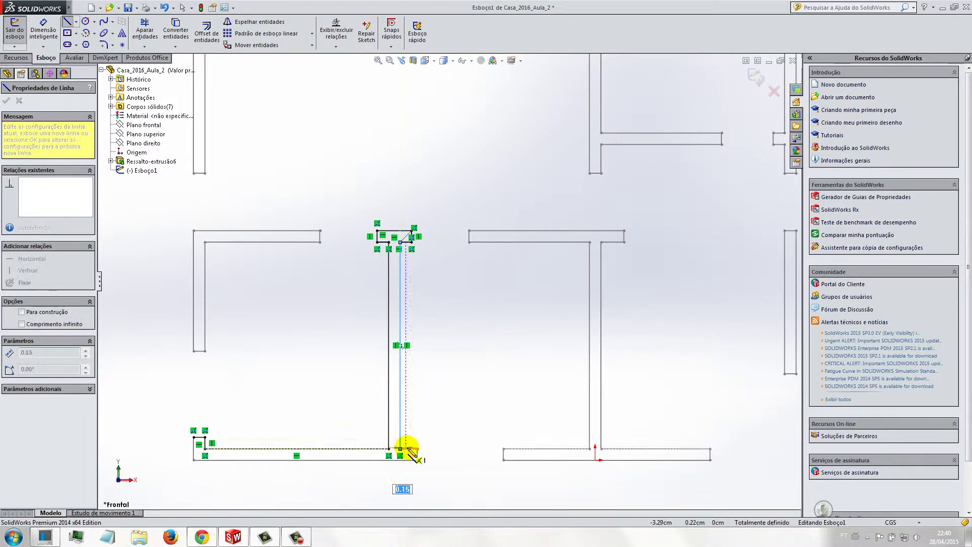
click(418, 460)
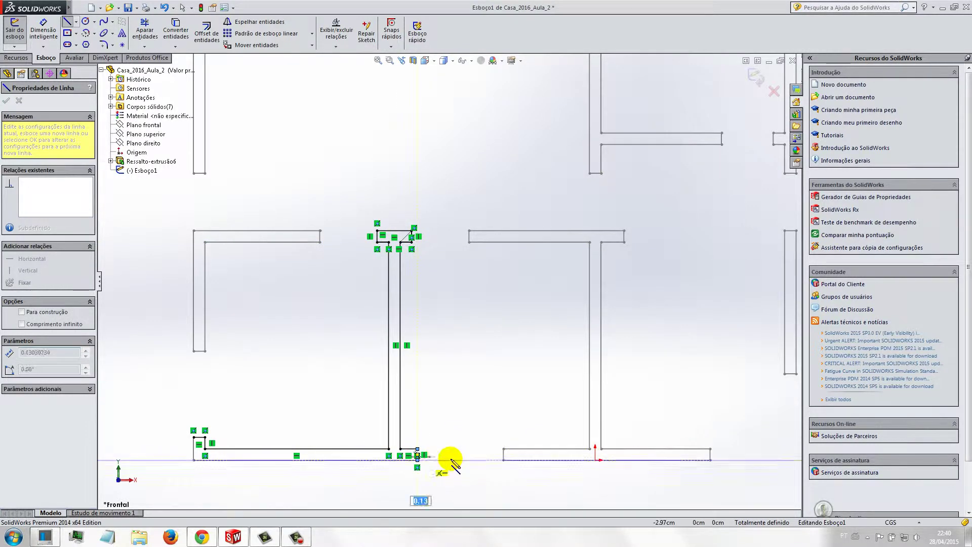
click(503, 460)
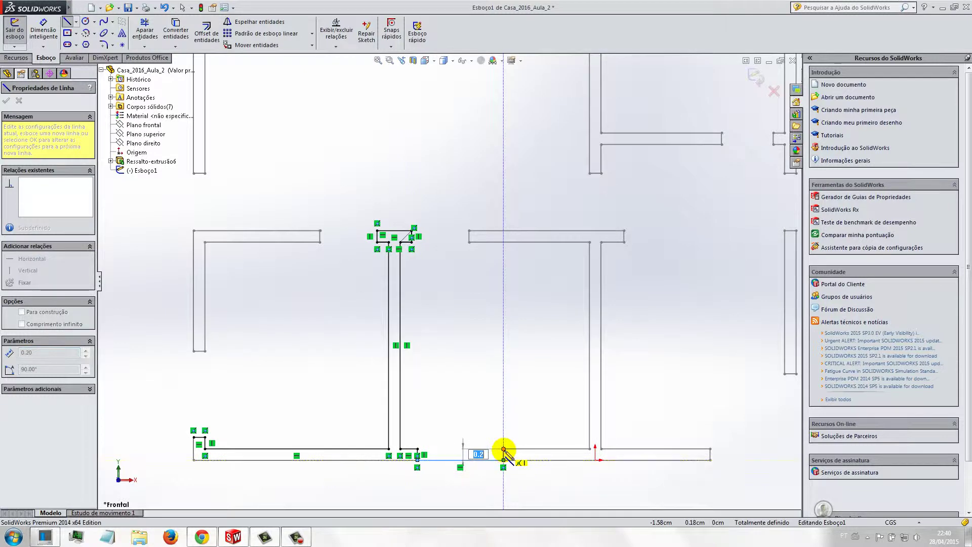
click(504, 449)
click(589, 449)
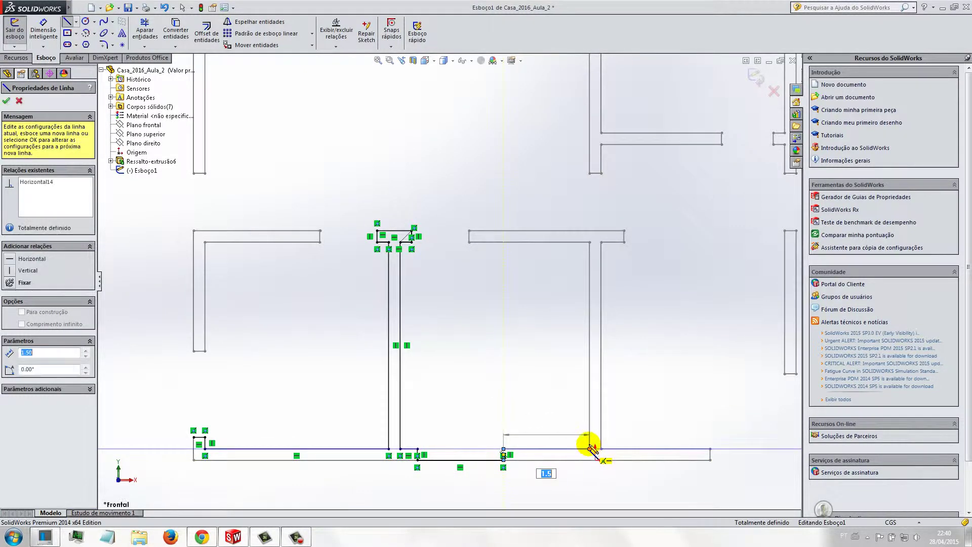
click(590, 242)
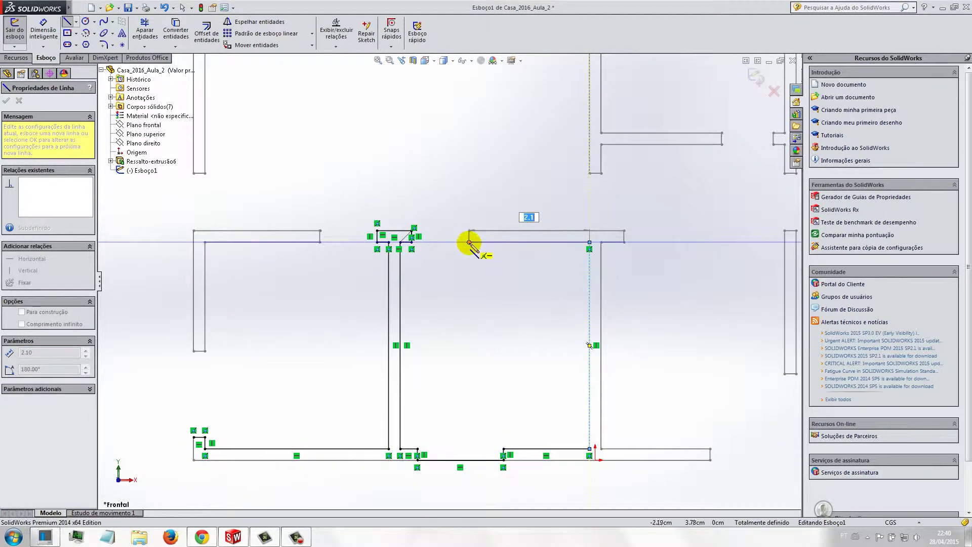
click(469, 242)
click(469, 231)
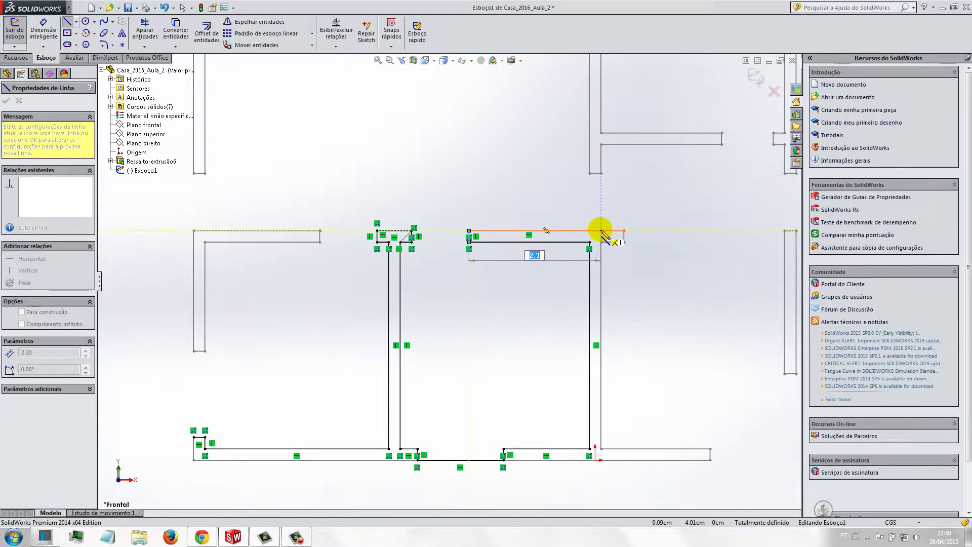
click(602, 231)
click(601, 173)
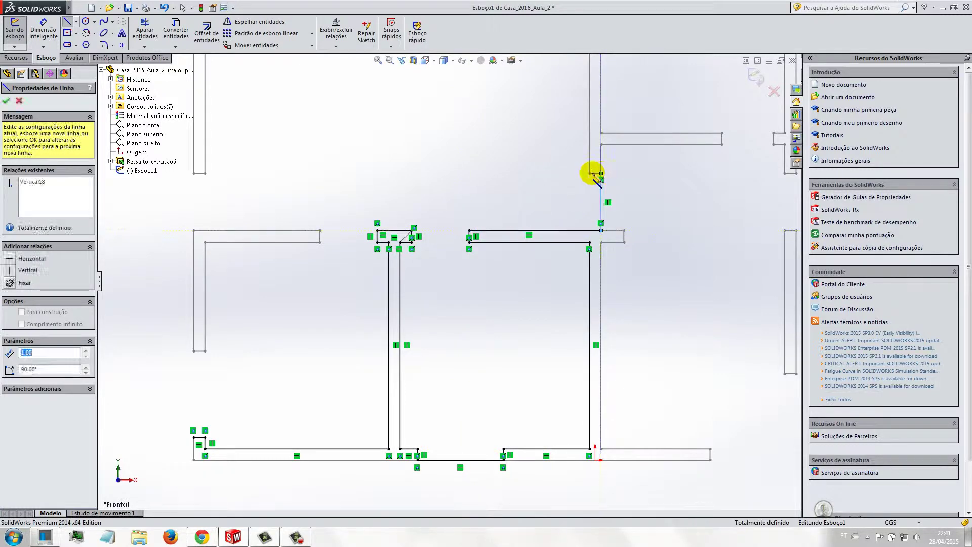
scroll(532, 232, up, 1)
- Trace the line up the wall and left along the top wall's inner edge to its corner
scroll(530, 223, up, 1)
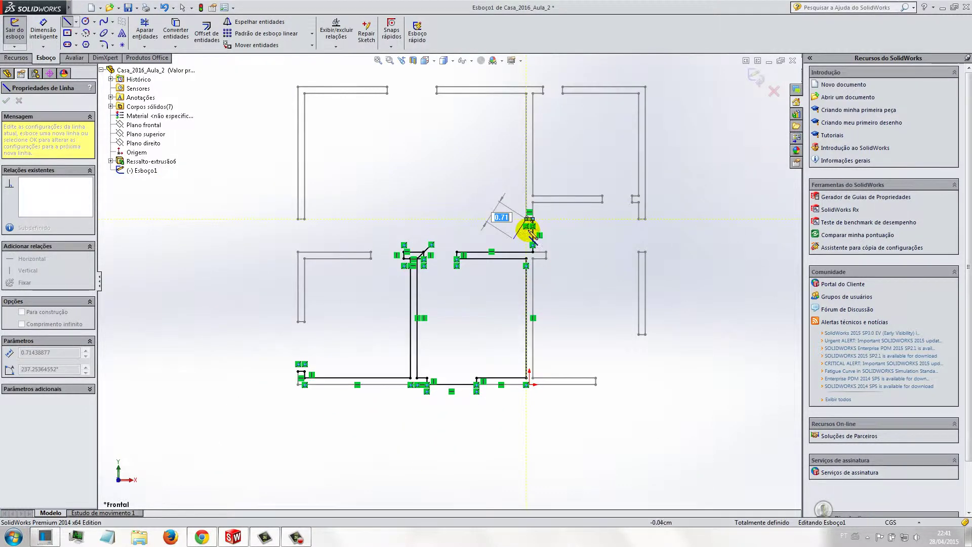
scroll(530, 90, down, 1)
scroll(531, 91, down, 1)
scroll(521, 109, down, 1)
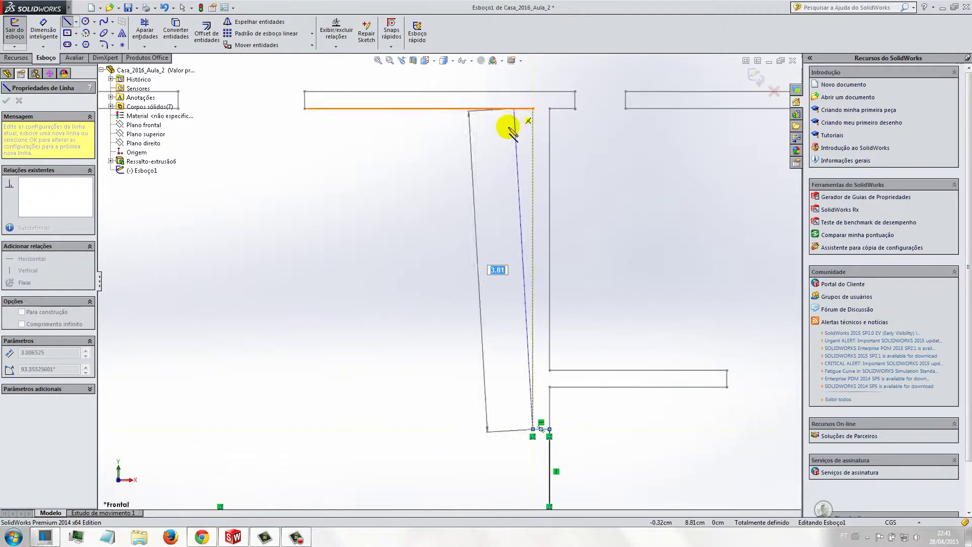
click(533, 109)
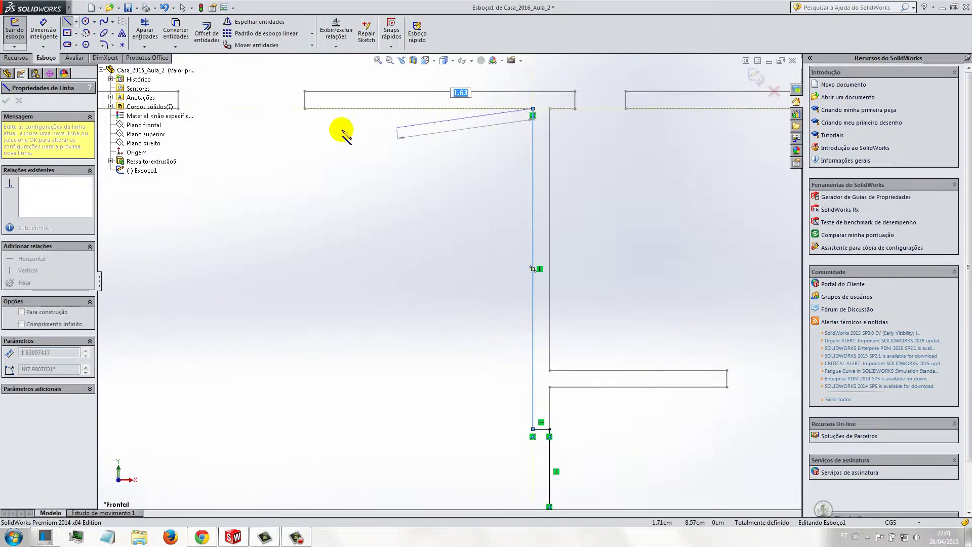
click(304, 109)
click(304, 91)
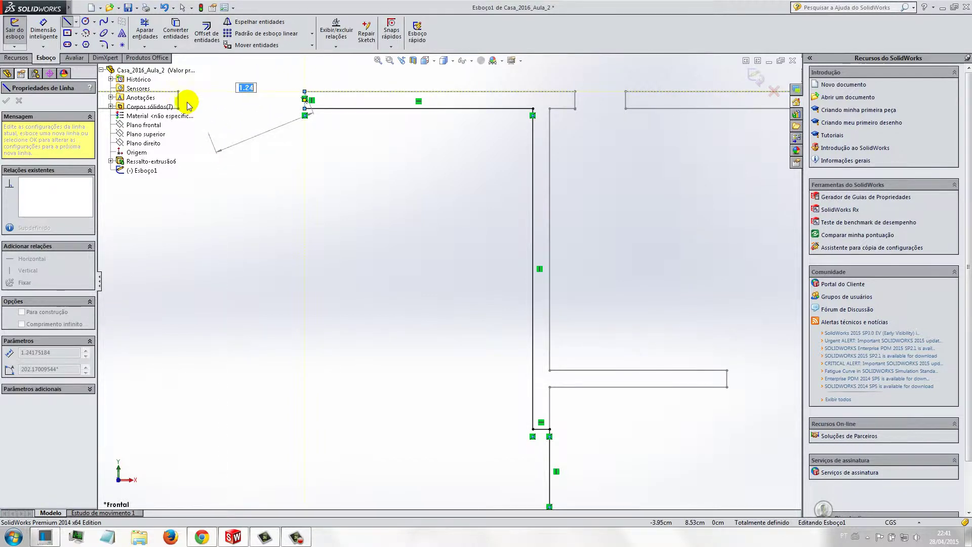
scroll(253, 231, down, 3)
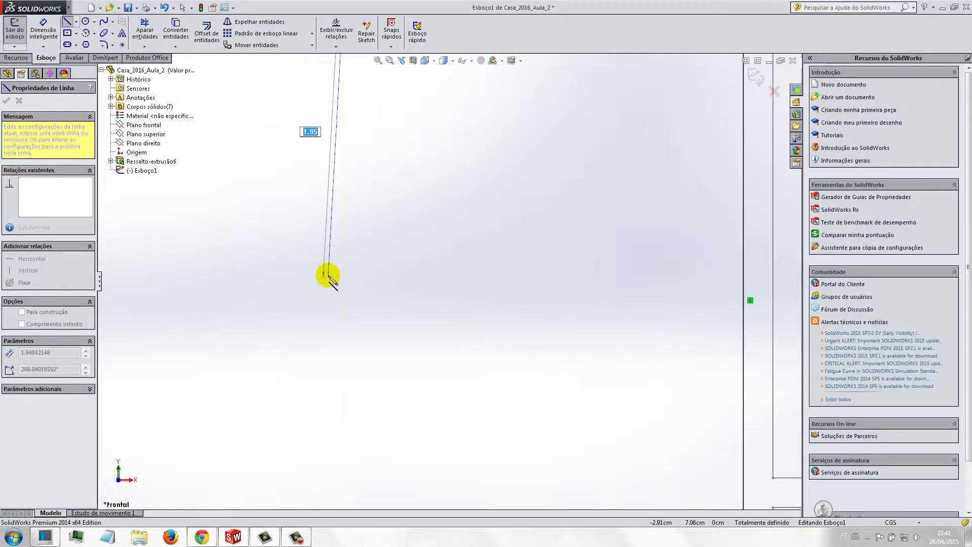
scroll(397, 71, up, 2)
scroll(375, 59, up, 2)
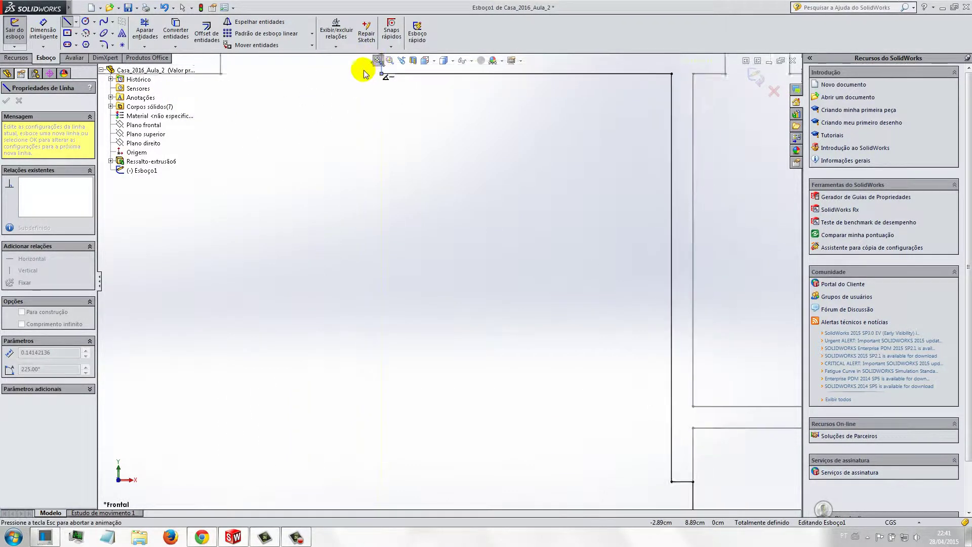
scroll(359, 66, up, 2)
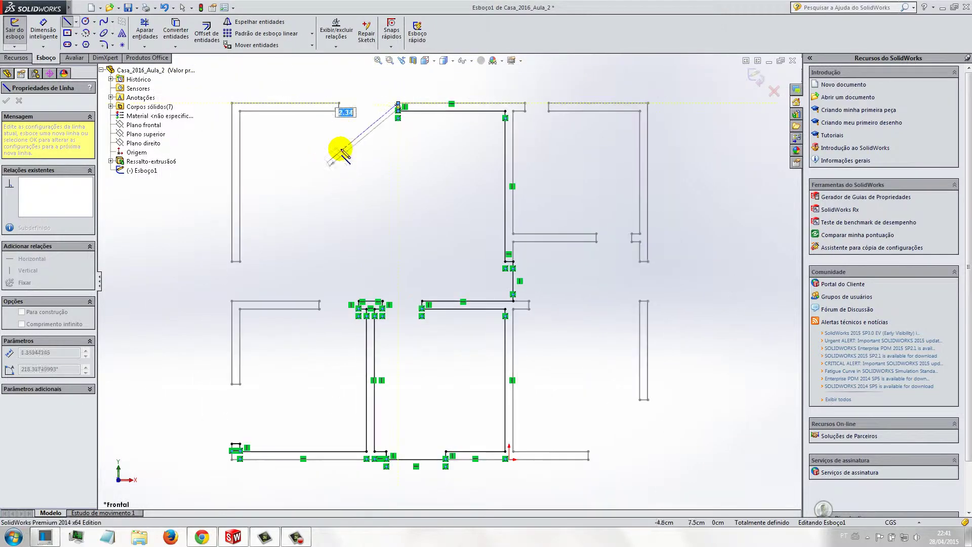
click(339, 103)
- Continue the line along the top wall's inner edge toward the left wall, briefly toggling arc mode
scroll(339, 101, up, 1)
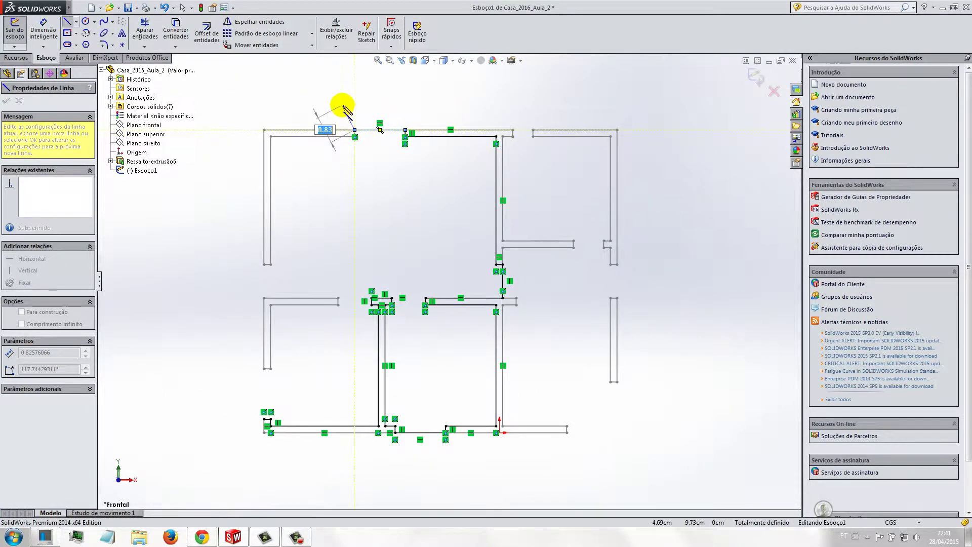
scroll(365, 133, down, 1)
scroll(365, 134, down, 1)
scroll(359, 134, down, 2)
key(a)
scroll(365, 135, down, 1)
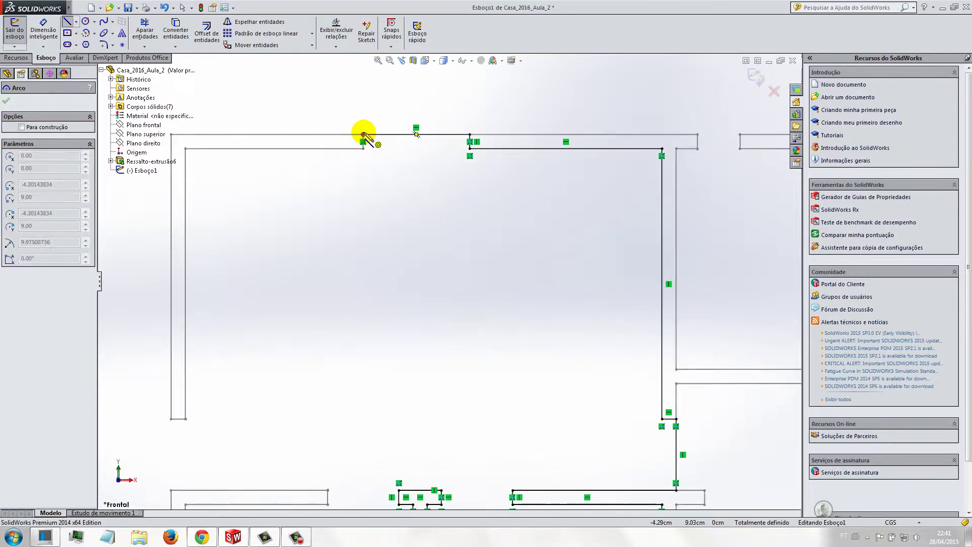
scroll(366, 147, down, 1)
key(a)
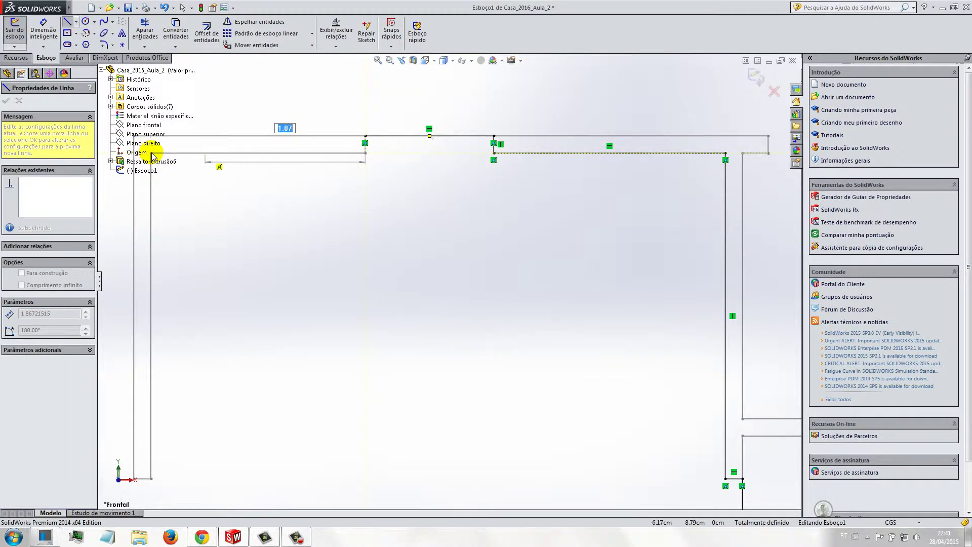
click(151, 152)
scroll(257, 250, up, 1)
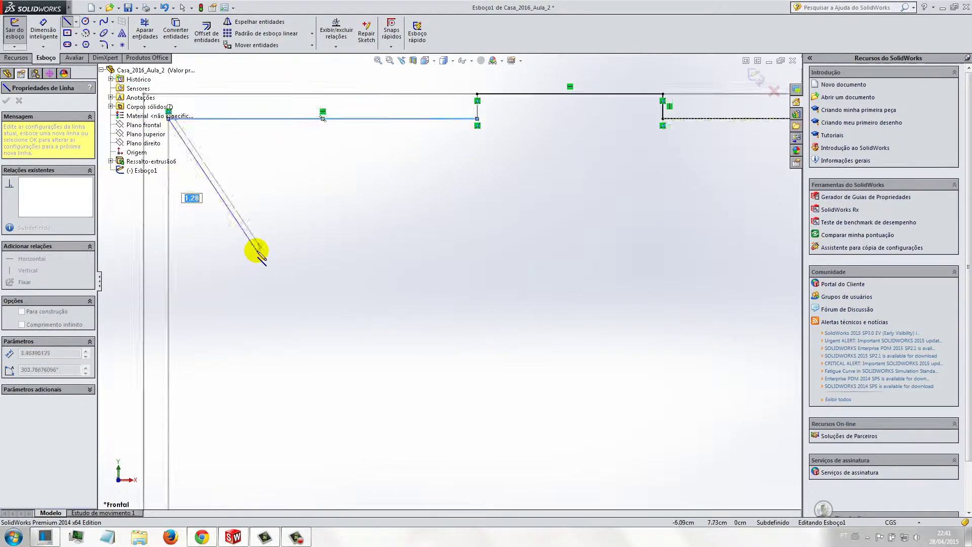
scroll(256, 243, up, 2)
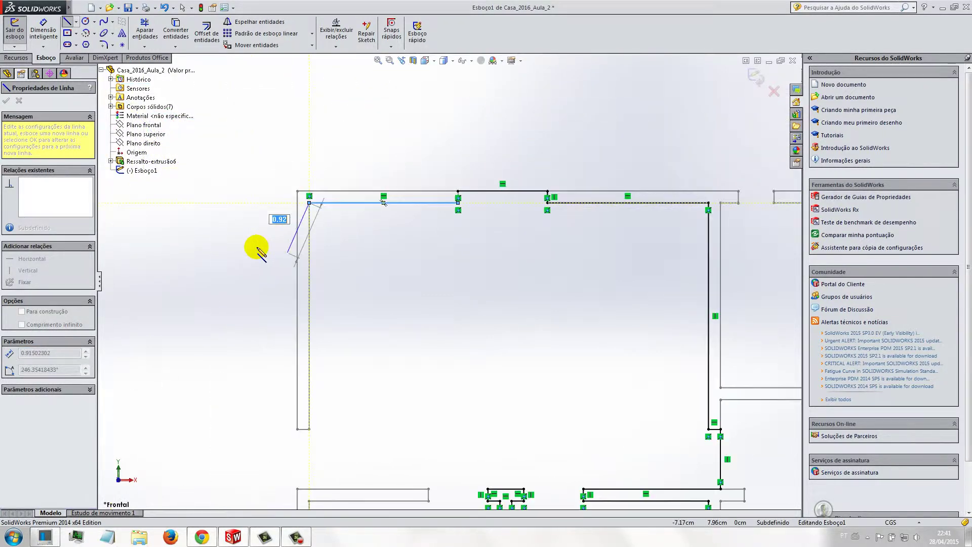
- Run the line down the left wall's inner edge with a short jog, then zoom to fit
click(310, 430)
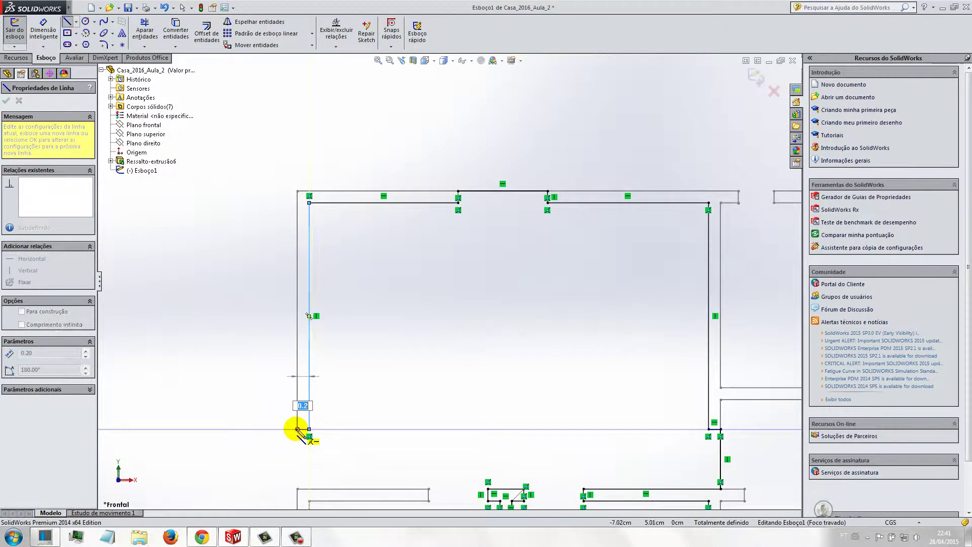
click(297, 429)
scroll(295, 410, down, 3)
scroll(295, 410, up, 2)
scroll(382, 427, up, 1)
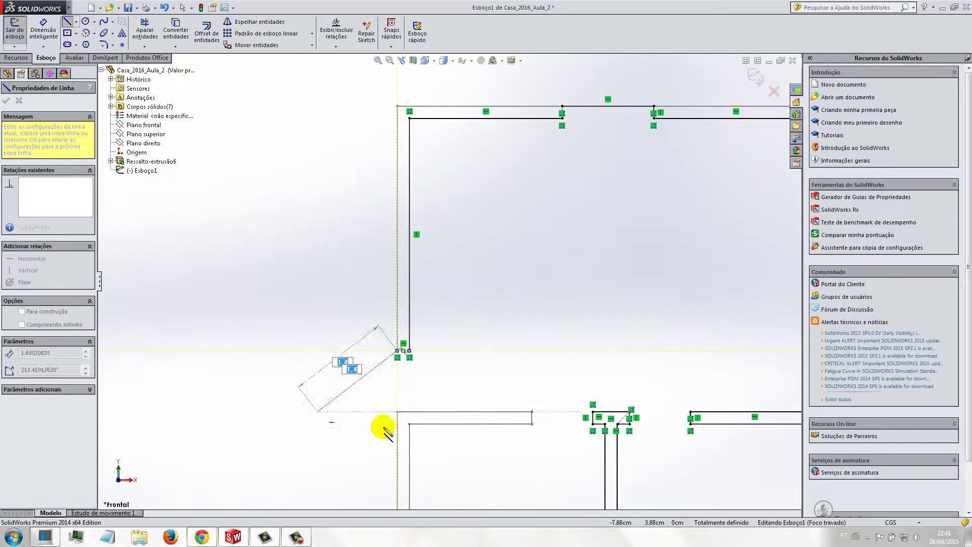
click(378, 61)
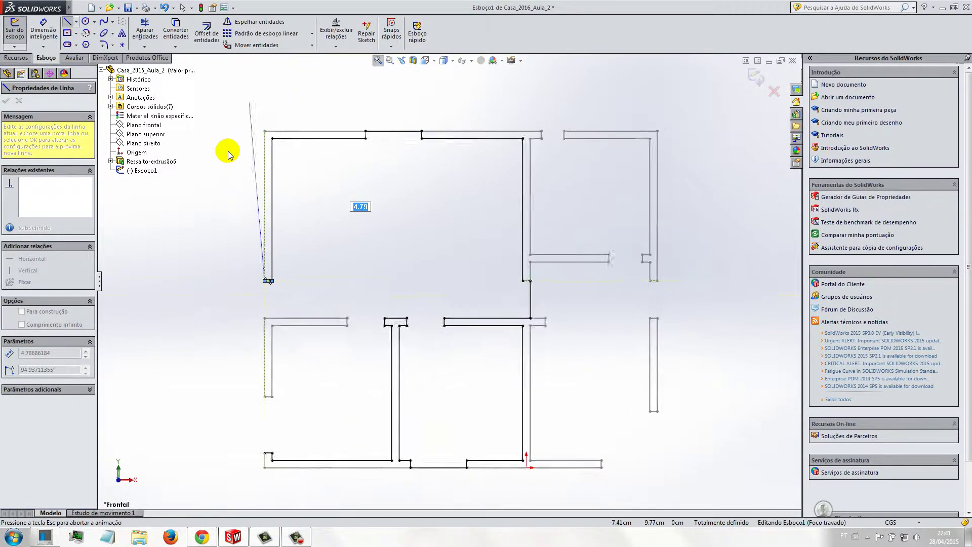
- Trace around the partition wall down to the bottom-left corner and end the Line tool
click(257, 314)
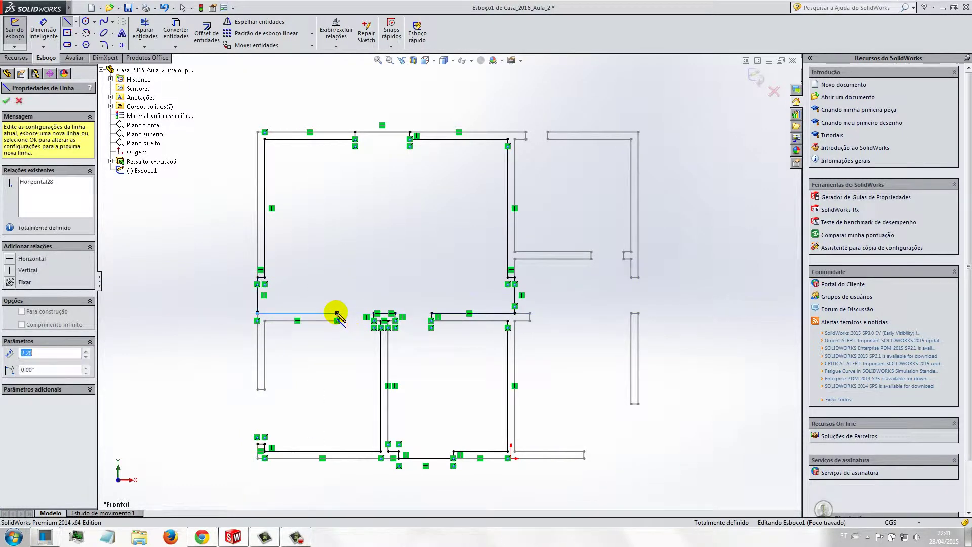
click(337, 313)
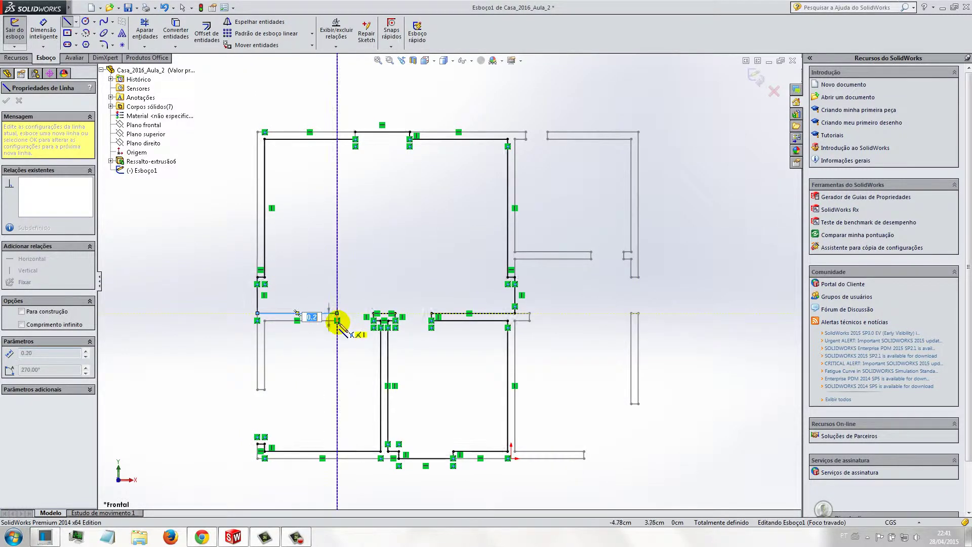
click(264, 320)
click(265, 390)
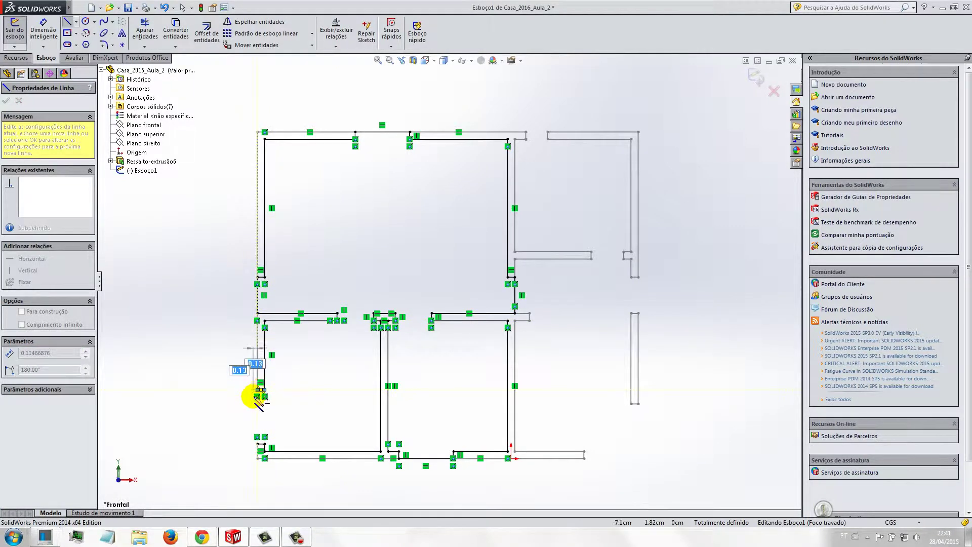
click(257, 398)
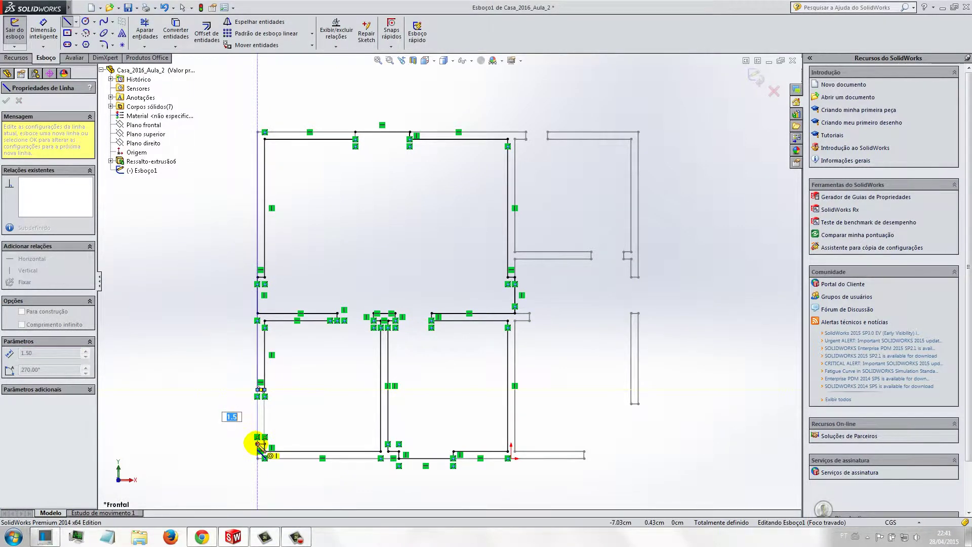
click(258, 445)
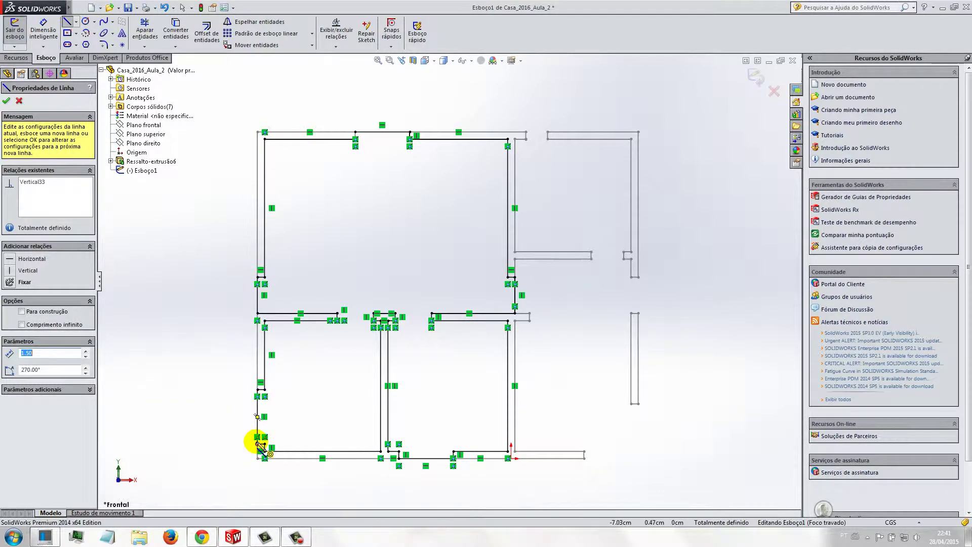
key(Escape)
scroll(353, 360, down, 2)
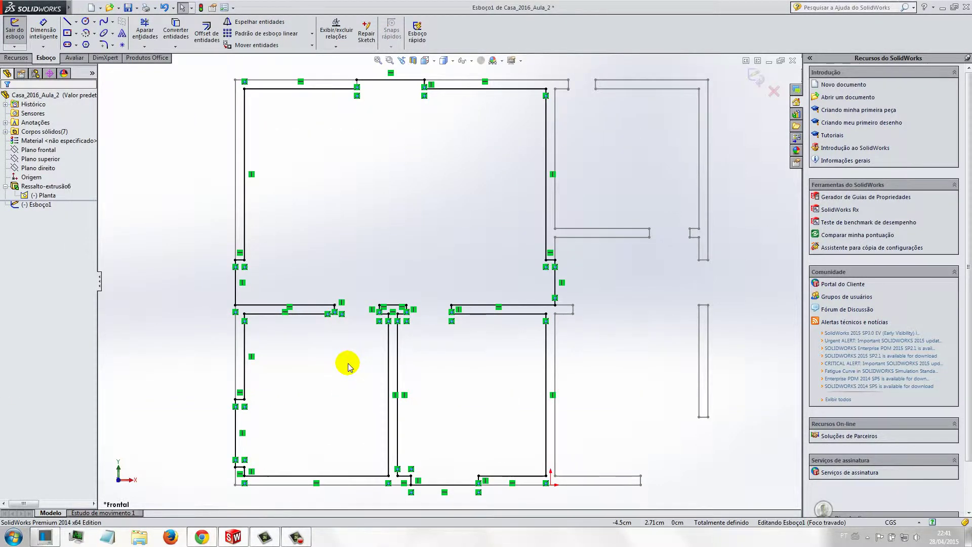
middle_drag(348, 365, 369, 313)
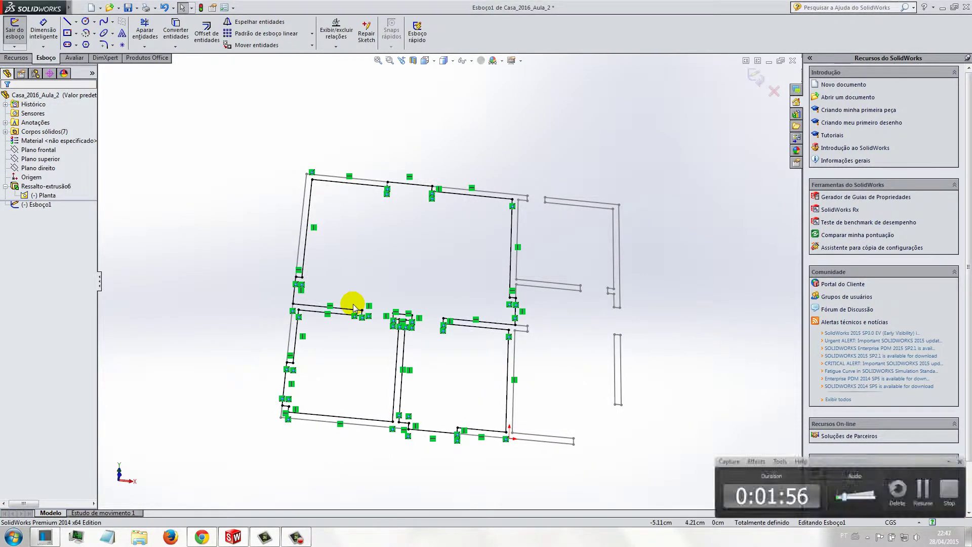
click(13, 58)
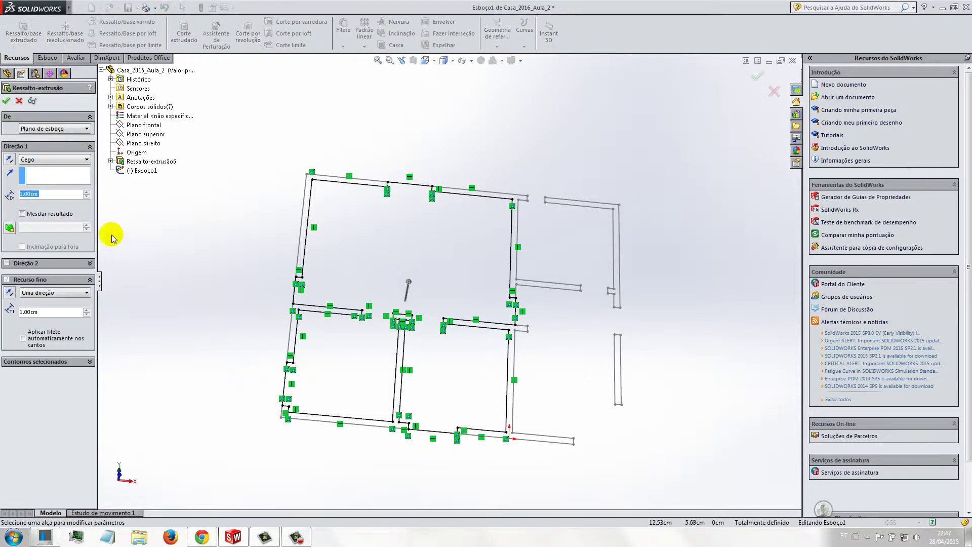
text(0.20)
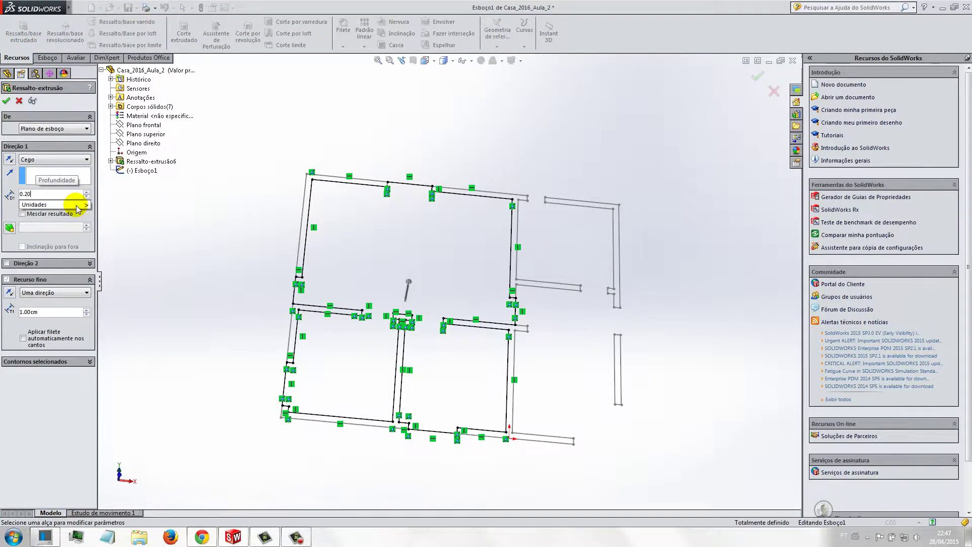
key(Return)
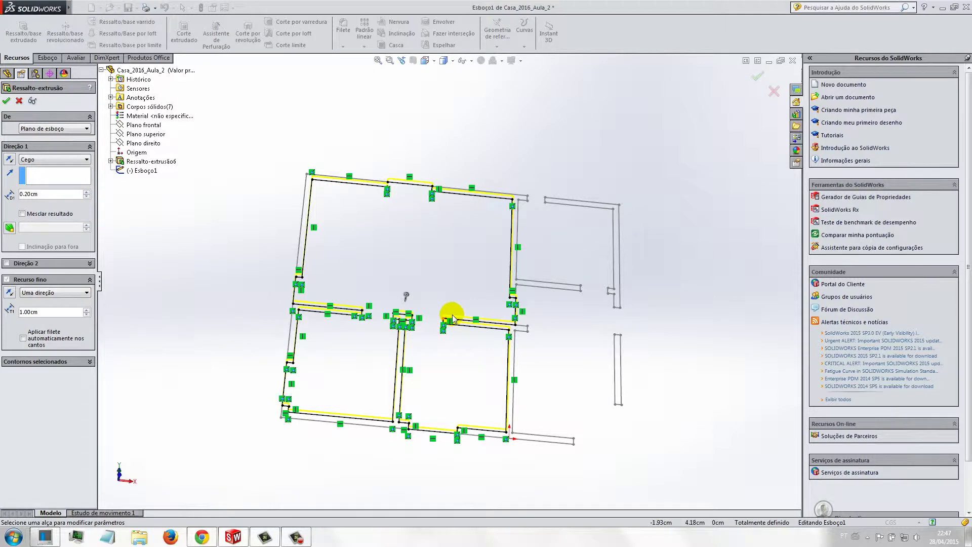
middle_drag(410, 346, 382, 284)
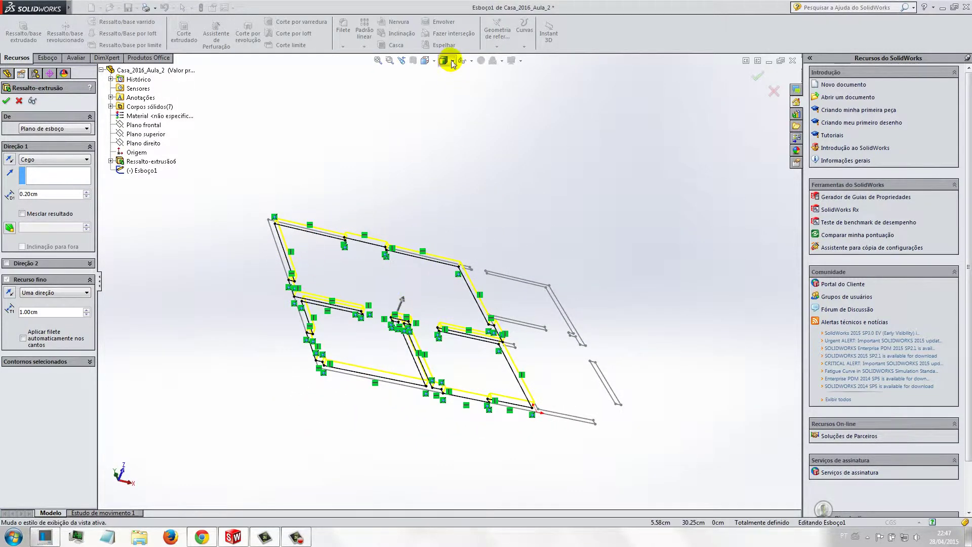
click(445, 74)
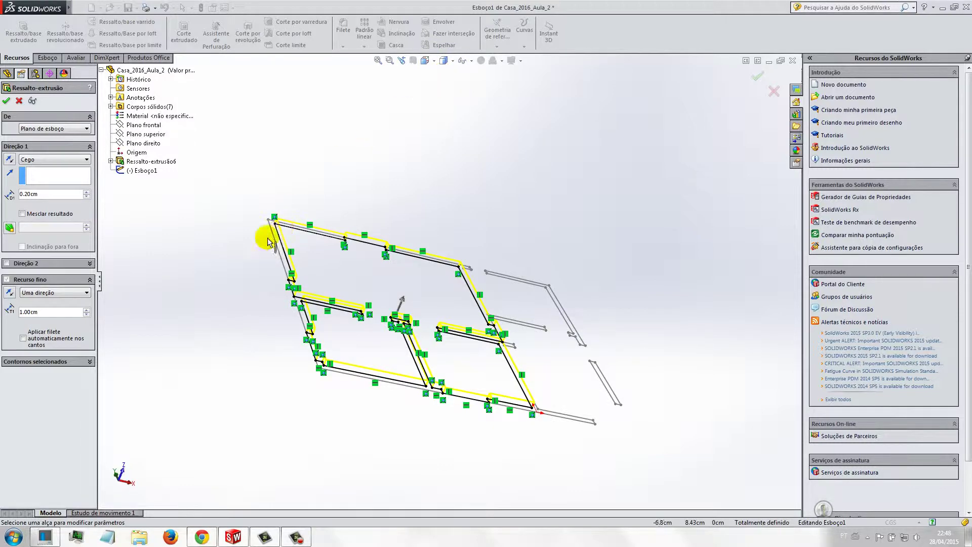
middle_drag(249, 272, 234, 285)
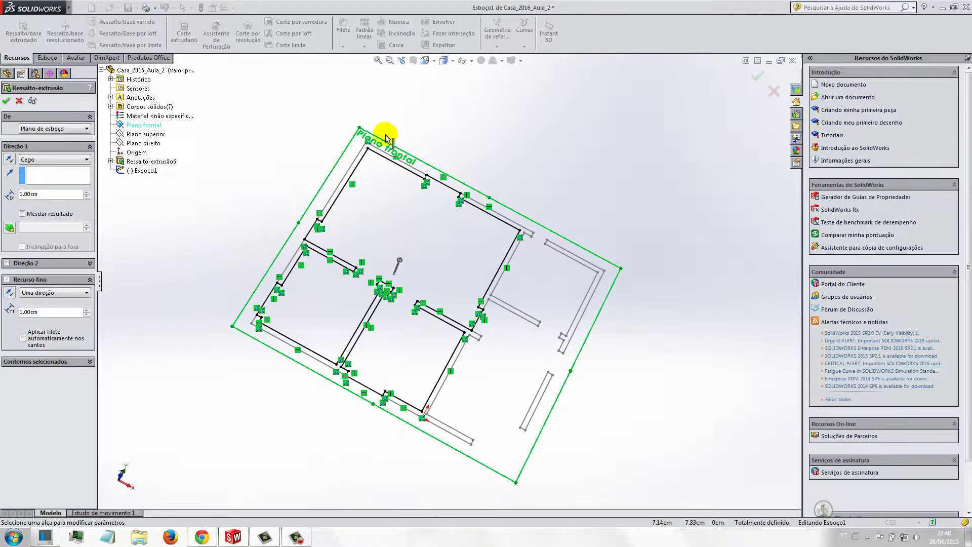
click(773, 97)
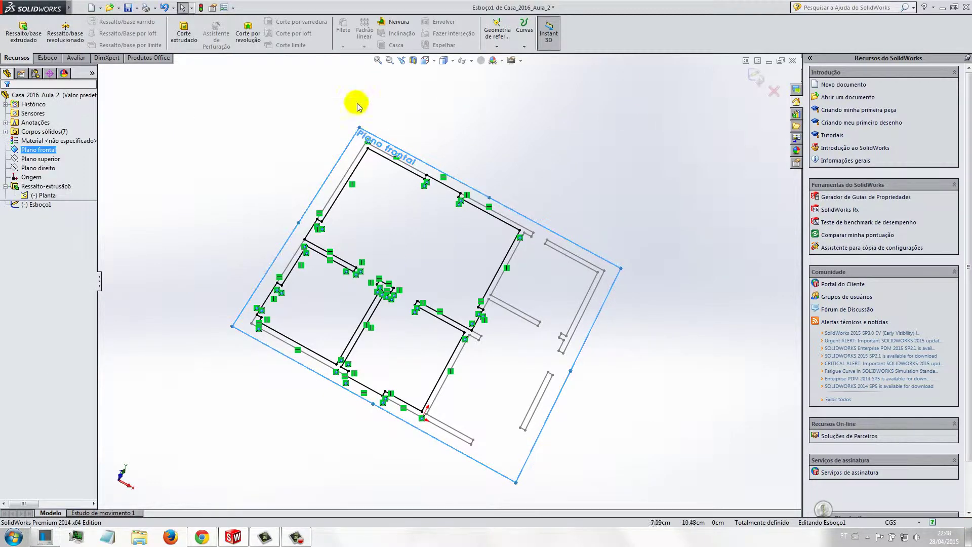
- In Front view, draw a short vertical line closing the gap at the top wall's jog
click(427, 63)
click(438, 98)
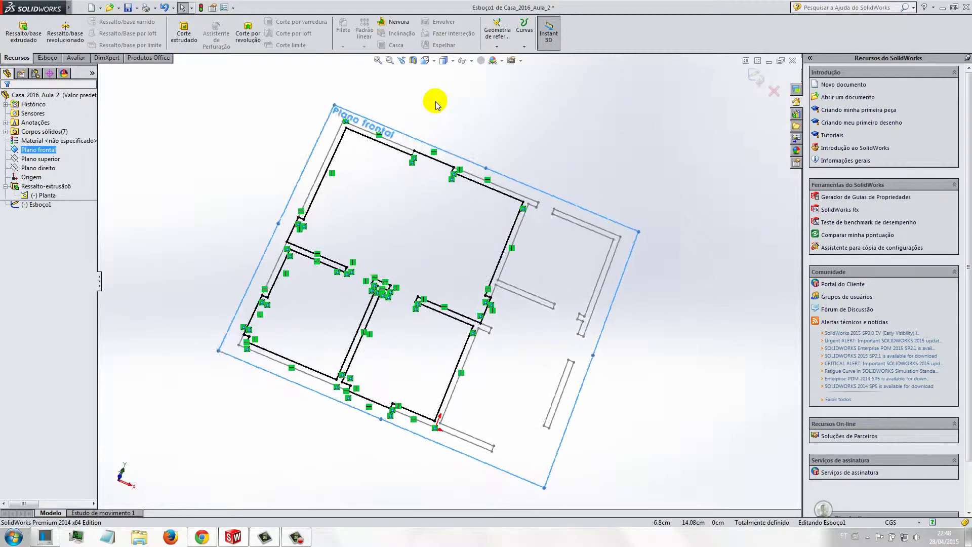
scroll(341, 96, down, 3)
scroll(342, 99, down, 3)
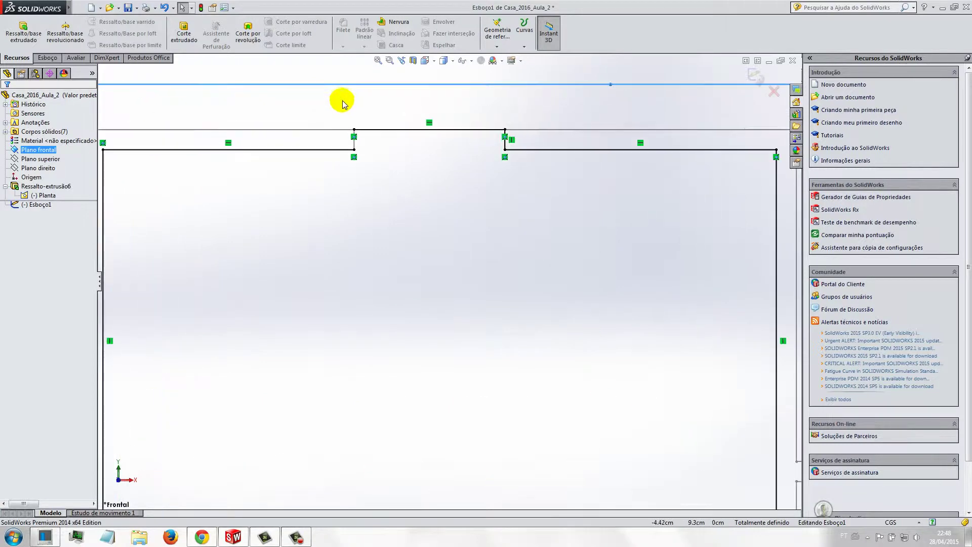
click(45, 59)
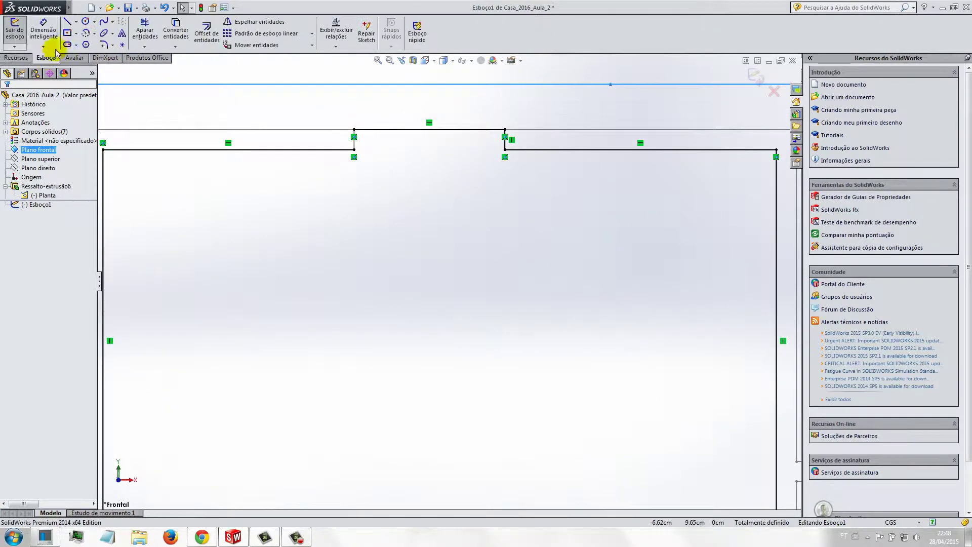
click(68, 24)
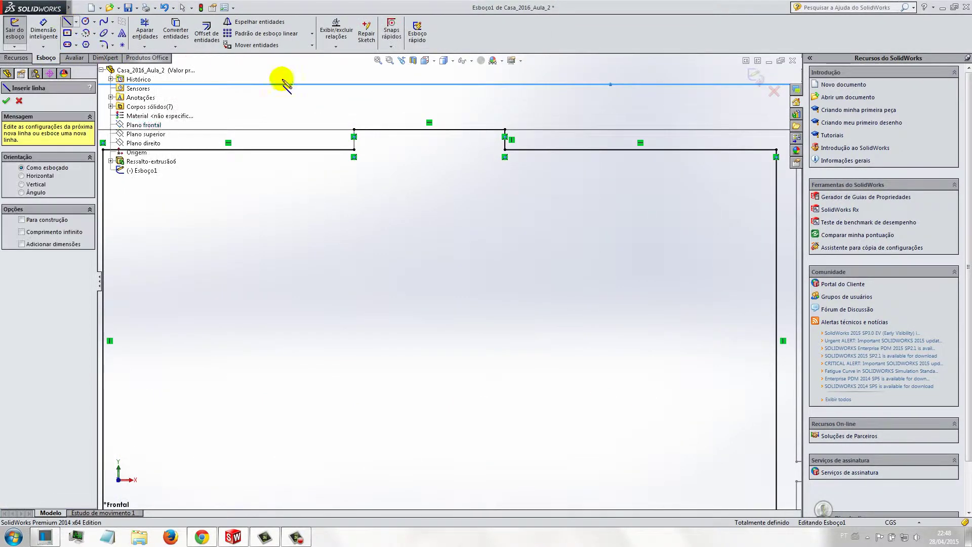
click(354, 150)
click(354, 131)
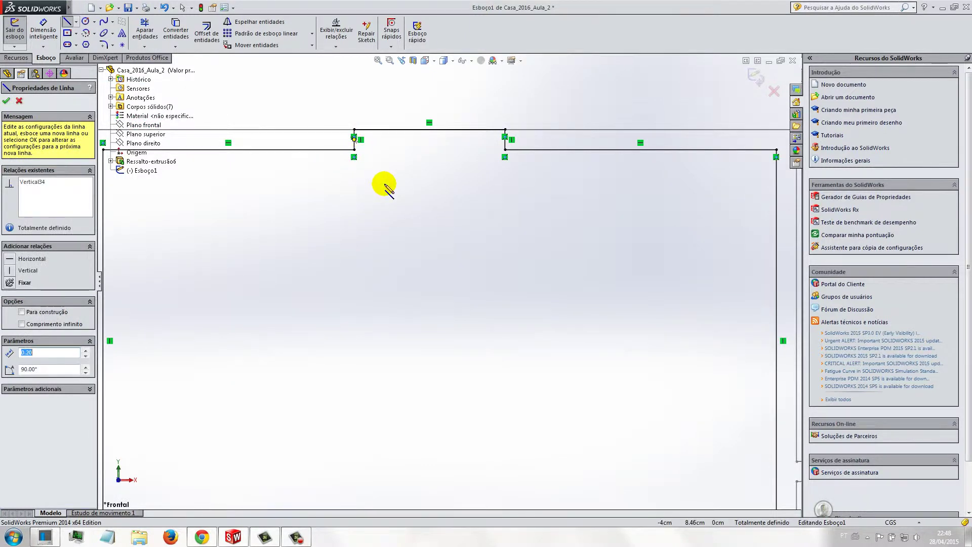
key(Escape)
- Zoom to fit and orbit the closed outline into a tilted 3D view
scroll(405, 238, down, 2)
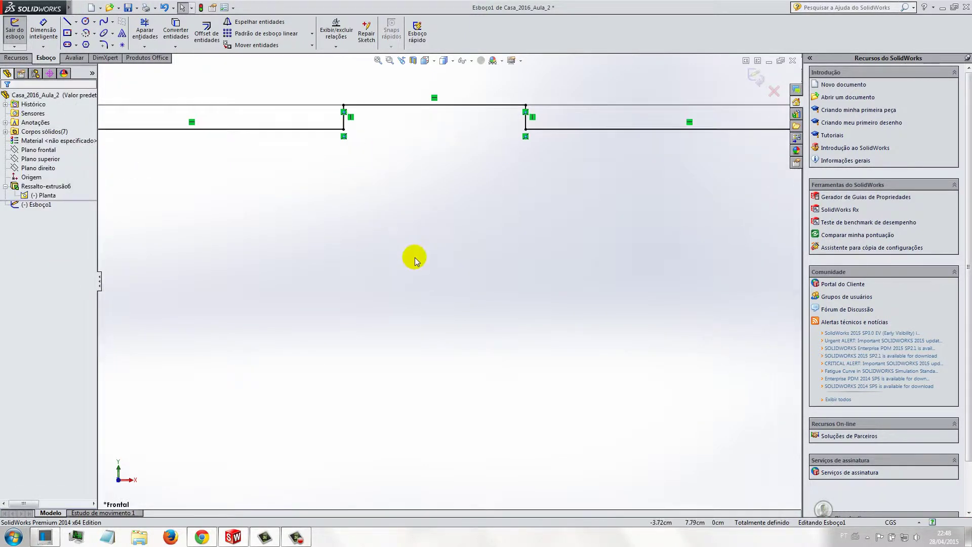
scroll(425, 213, down, 2)
click(378, 61)
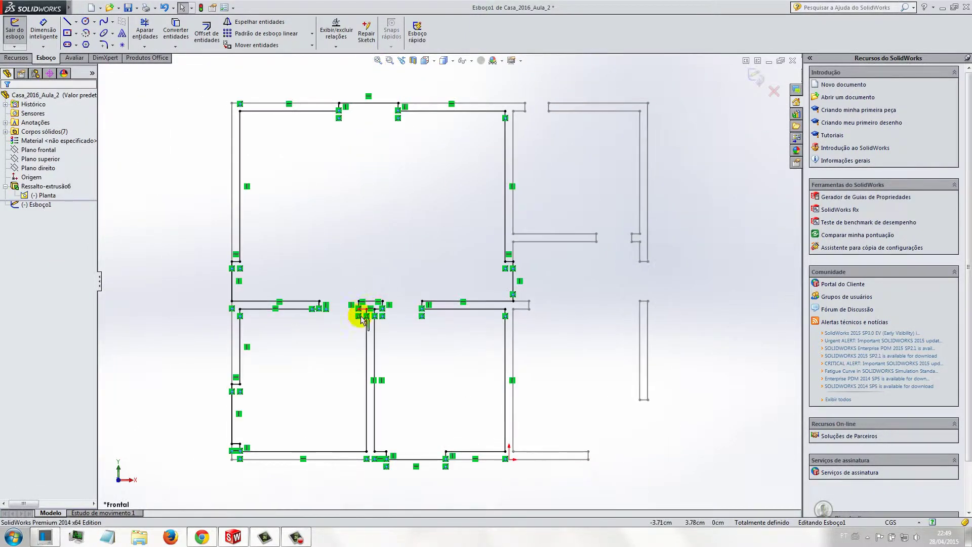
mouse_move(322, 362)
middle_down()
mouse_move(343, 268)
mouse_move(341, 329)
middle_up()
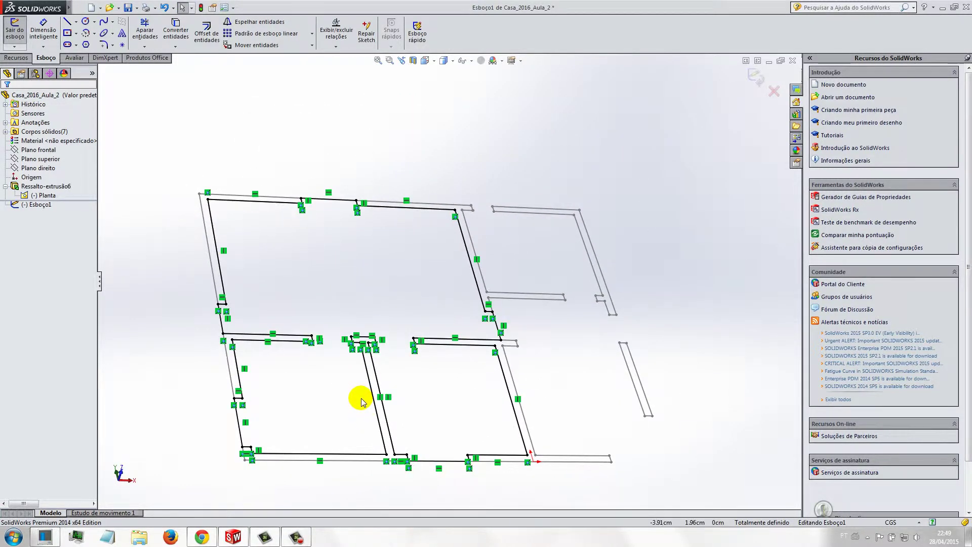
middle_drag(361, 402, 354, 398)
- Extrude the left rooms' outline 0.20 cm Blind into floor slab Ressalto-extrusão7, then orbit to inspect
click(15, 57)
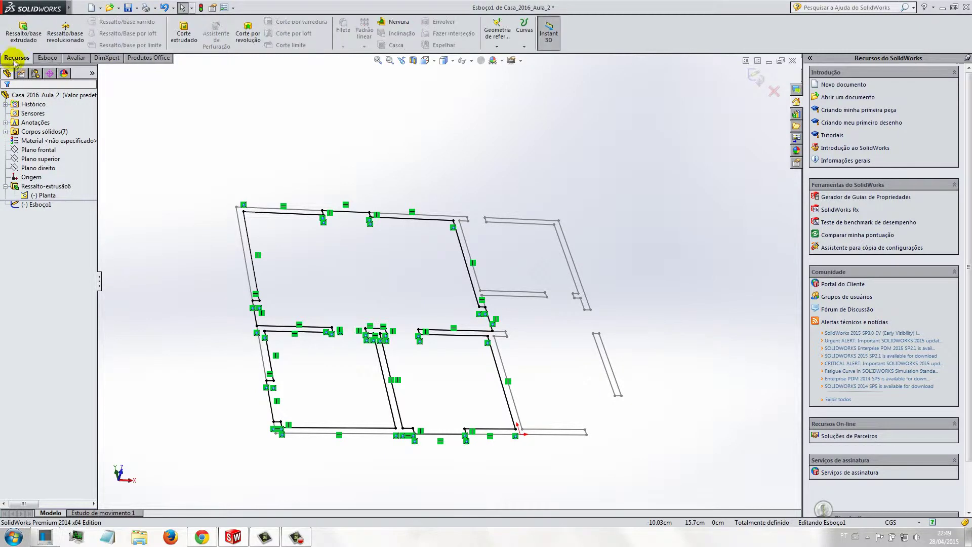
click(24, 30)
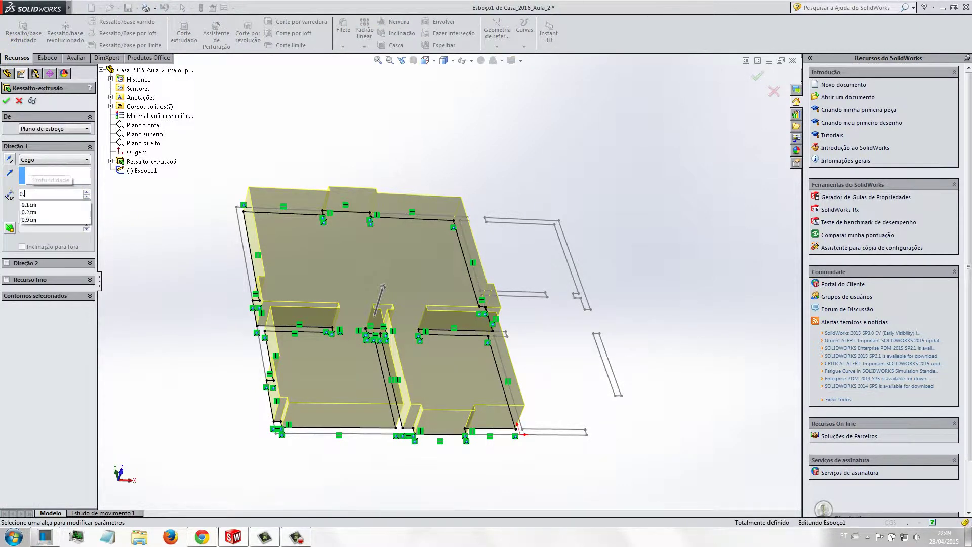
text(0.2)
key(Return)
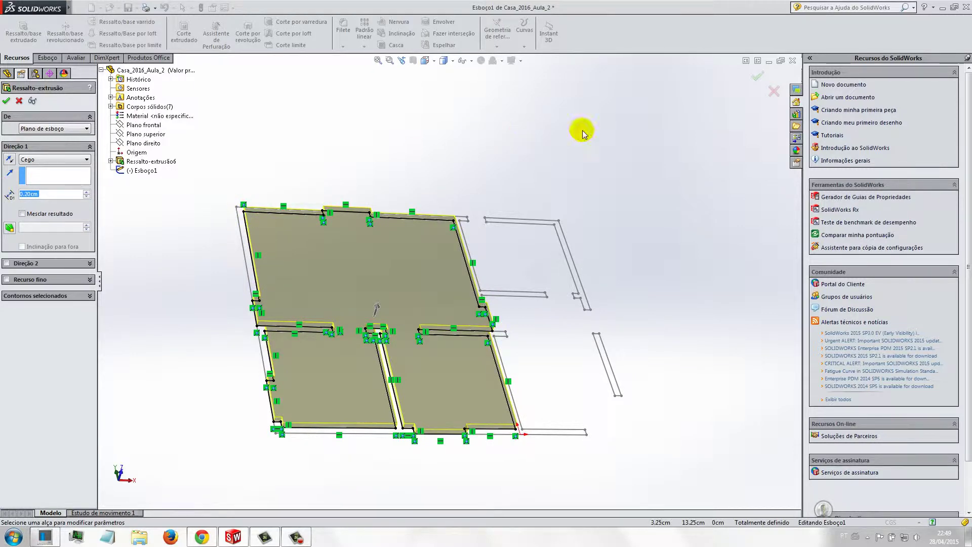
right_click(252, 132)
click(257, 200)
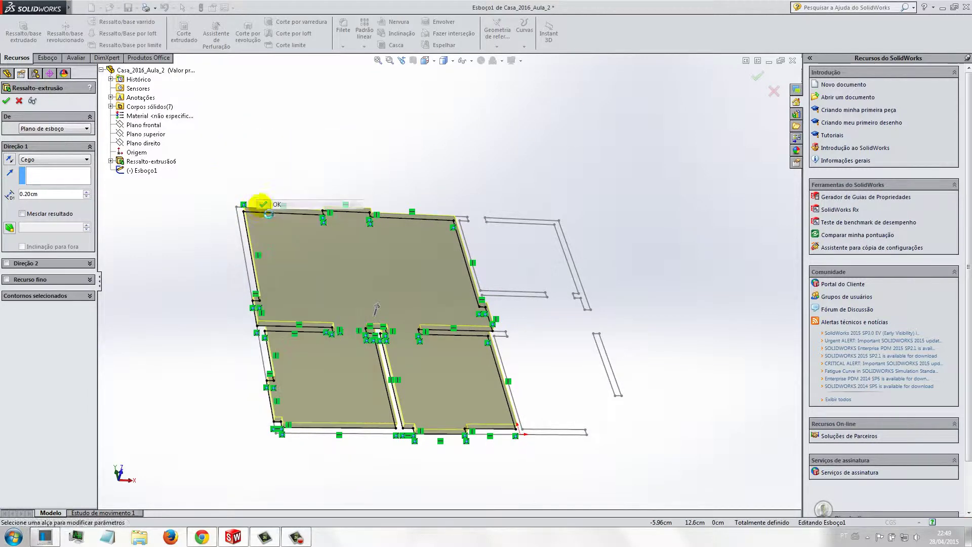
click(174, 275)
mouse_move(202, 316)
middle_down()
mouse_move(185, 218)
mouse_move(228, 199)
mouse_move(347, 217)
mouse_move(435, 203)
mouse_move(402, 191)
mouse_move(238, 221)
mouse_move(272, 221)
mouse_move(202, 212)
mouse_move(232, 272)
mouse_move(217, 257)
middle_up()
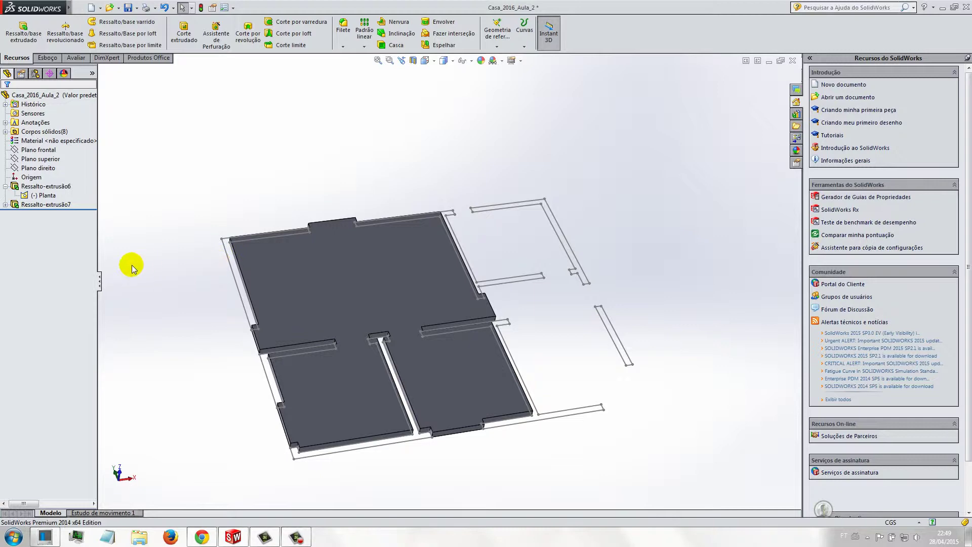
- Hide the Ressalto-extrusão7 floor slab
click(37, 206)
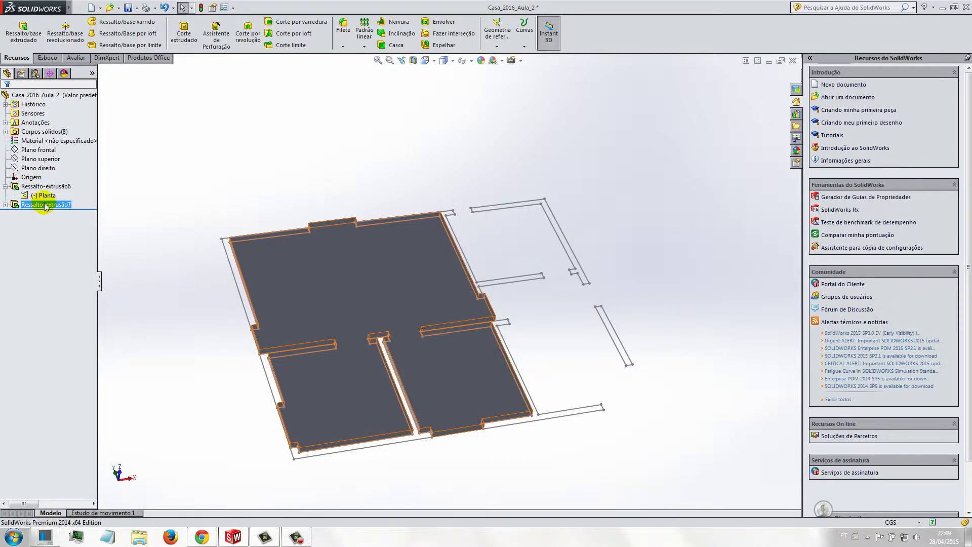
right_click(46, 205)
click(53, 187)
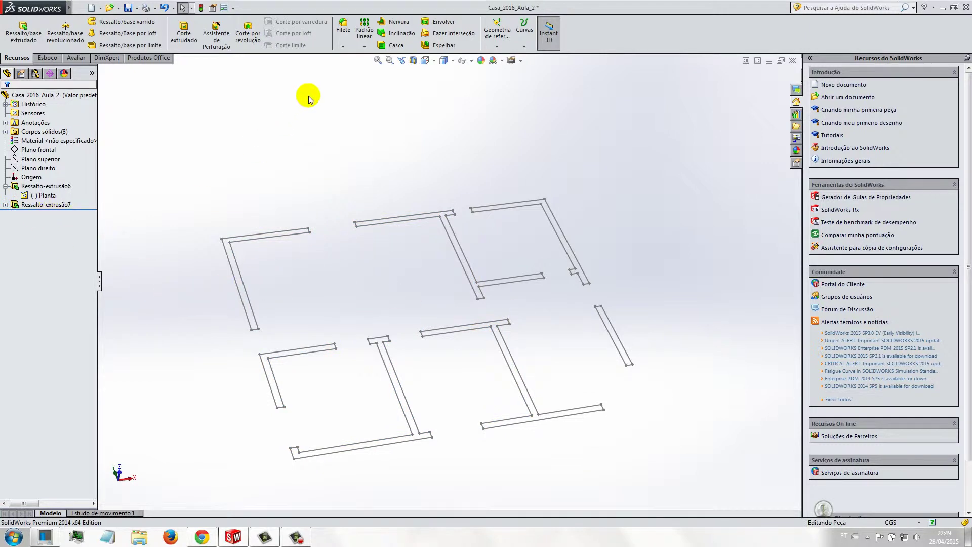
- Return to the Front view and select Plano frontal
click(434, 61)
click(434, 96)
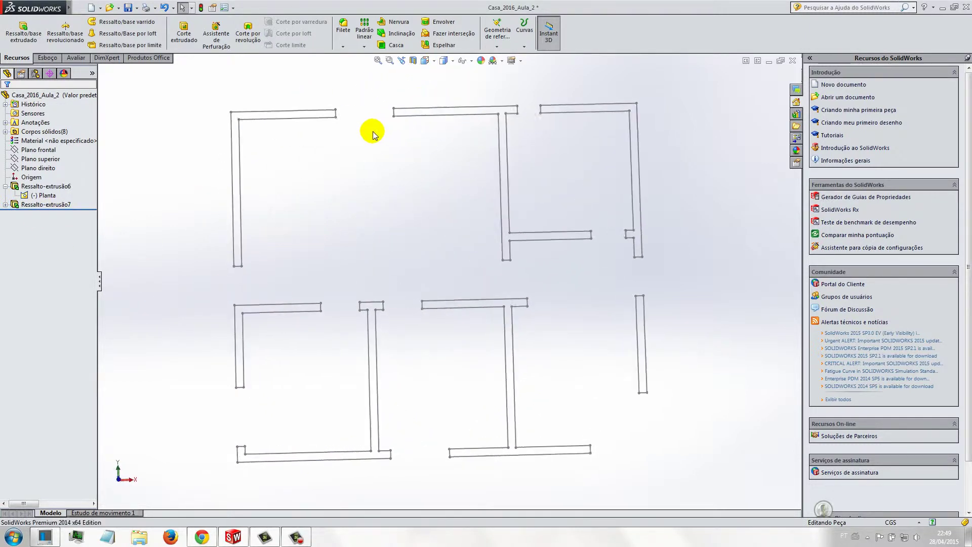
click(46, 150)
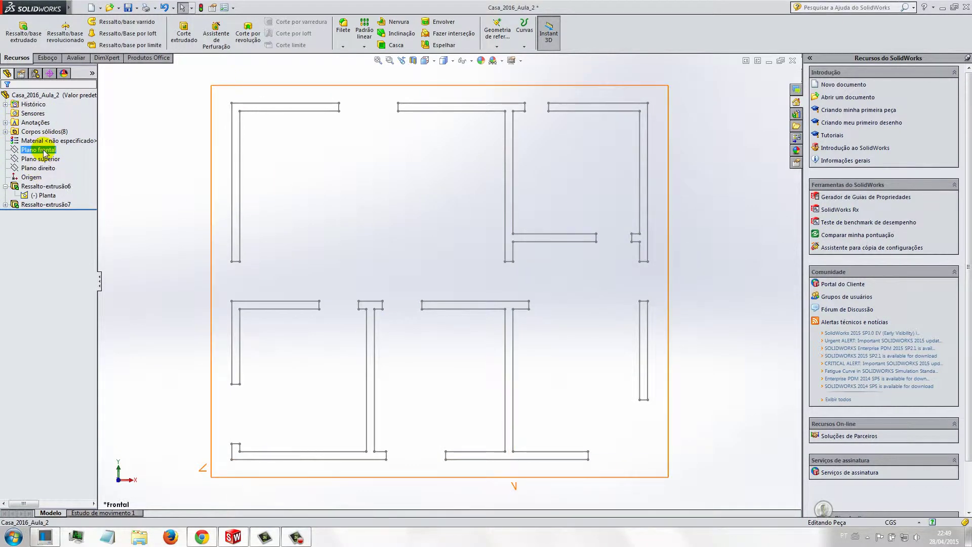
- Start Esboço2 on Plano frontal and trace the lower-right room's bottom and right walls
click(46, 59)
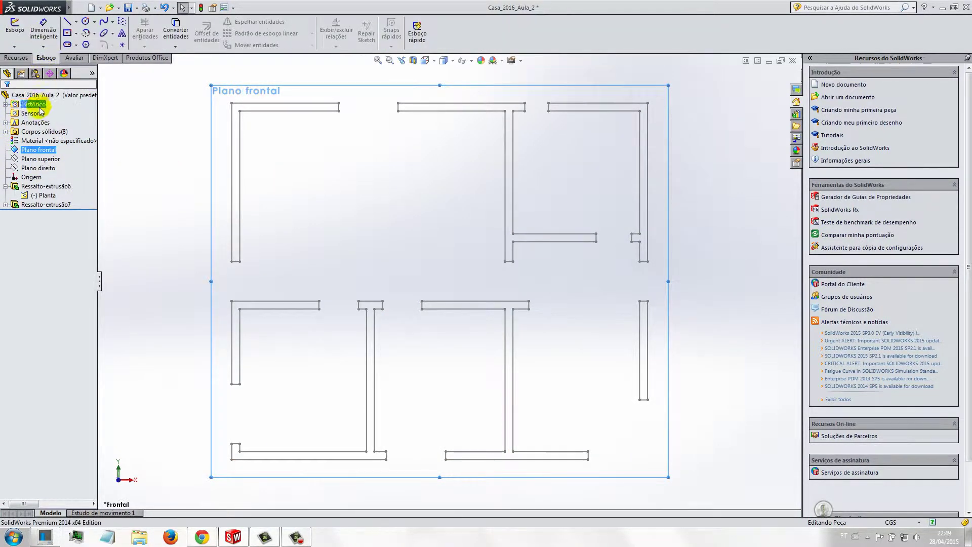
click(15, 30)
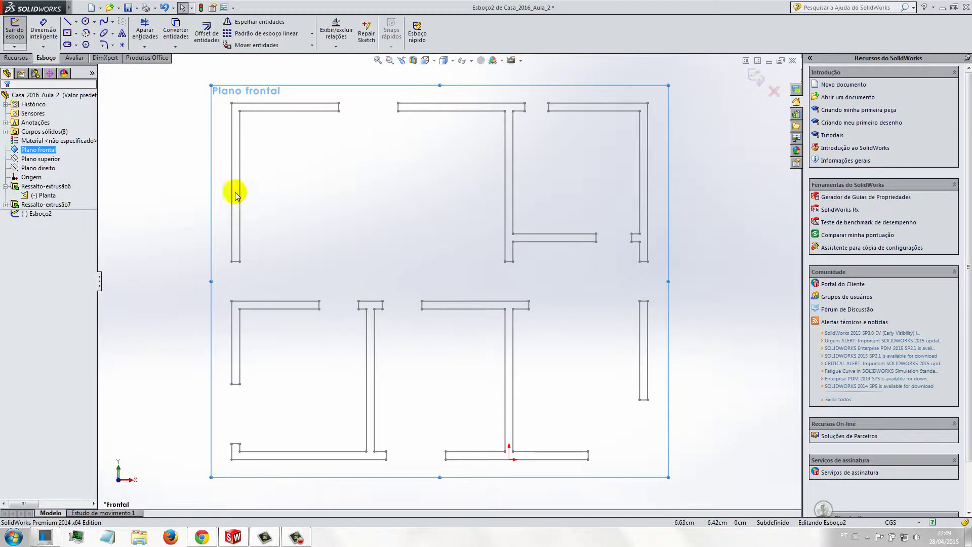
click(67, 22)
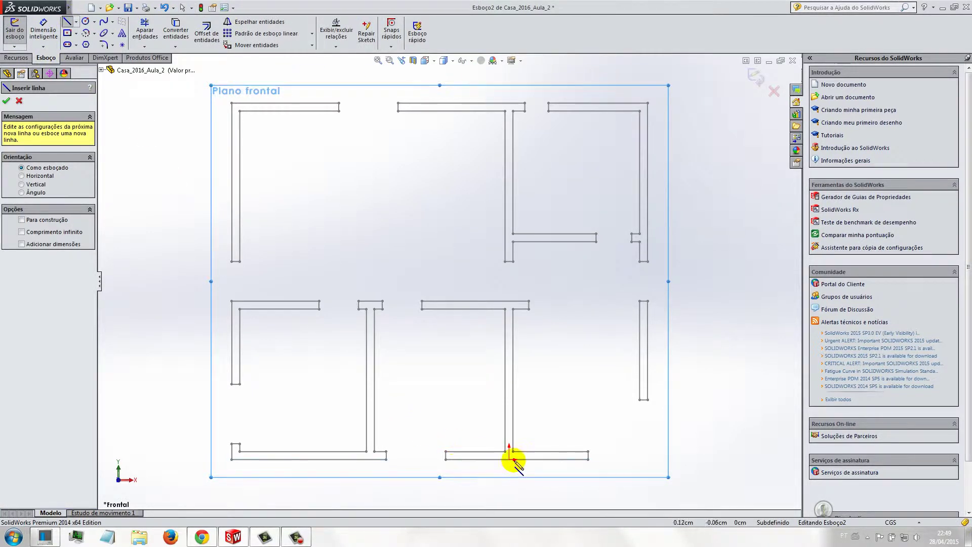
drag(513, 458, 588, 451)
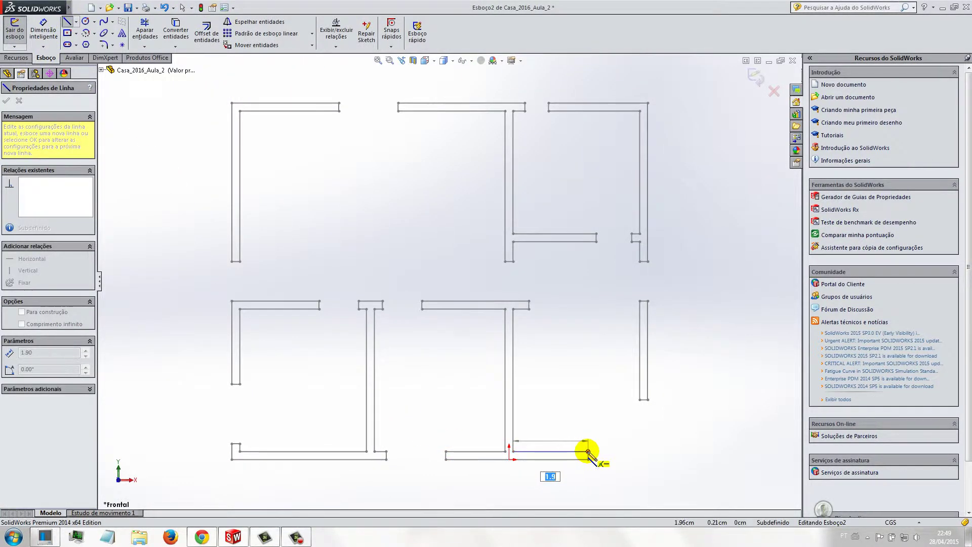
click(588, 451)
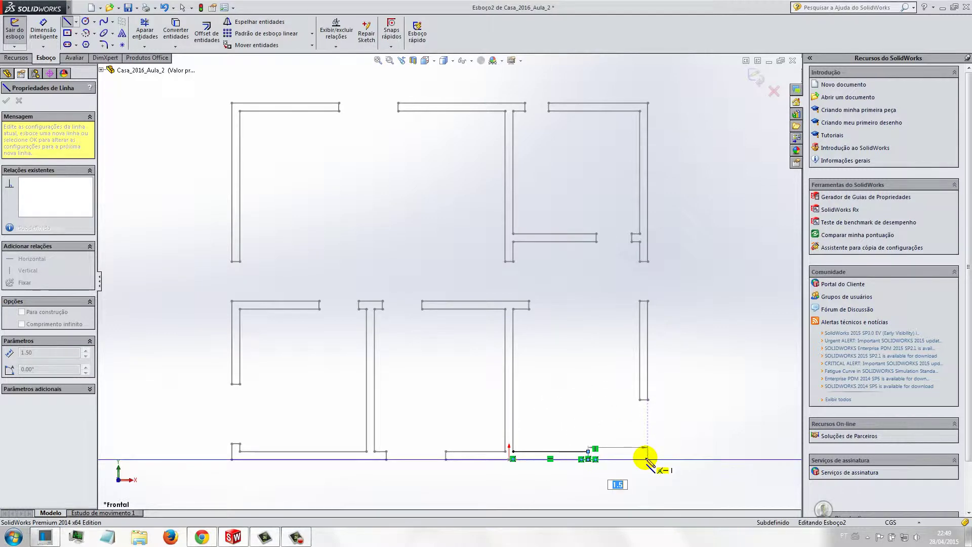
click(647, 459)
click(648, 399)
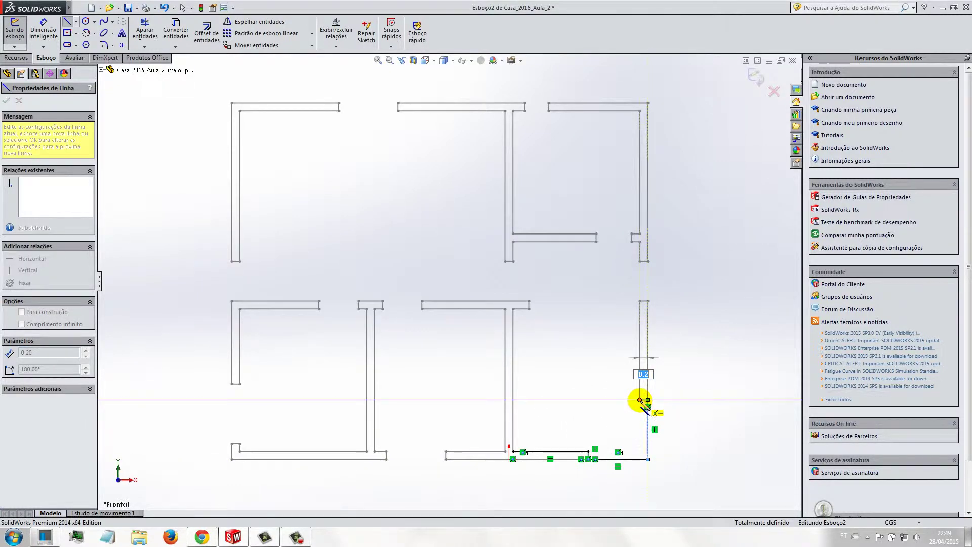
click(640, 400)
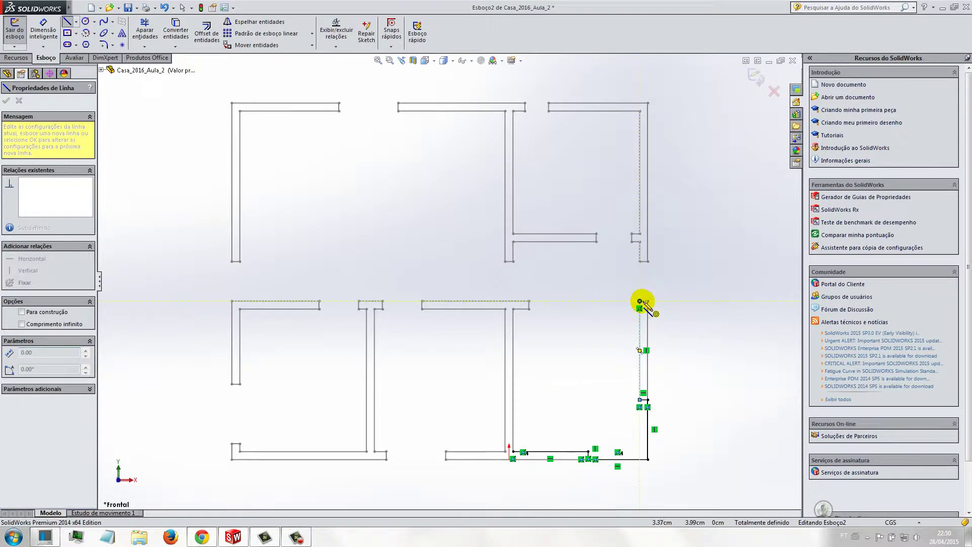
click(640, 301)
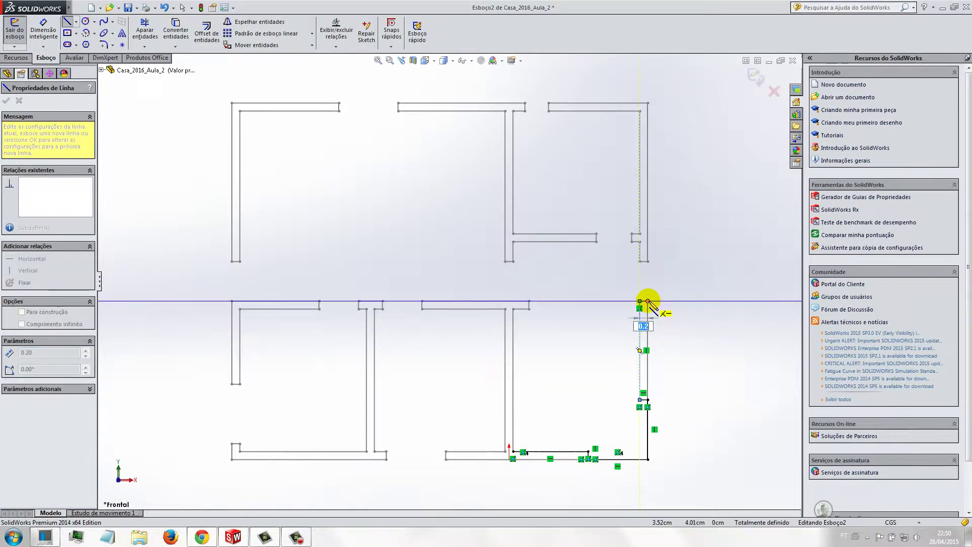
- Close the outline across the top and down the left wall around the doorway, then orbit
click(648, 262)
click(640, 262)
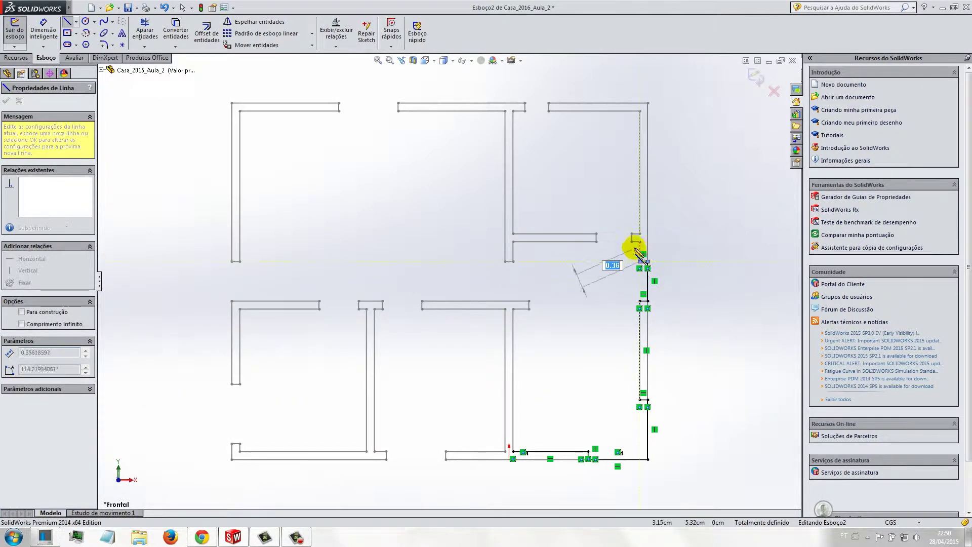
click(639, 242)
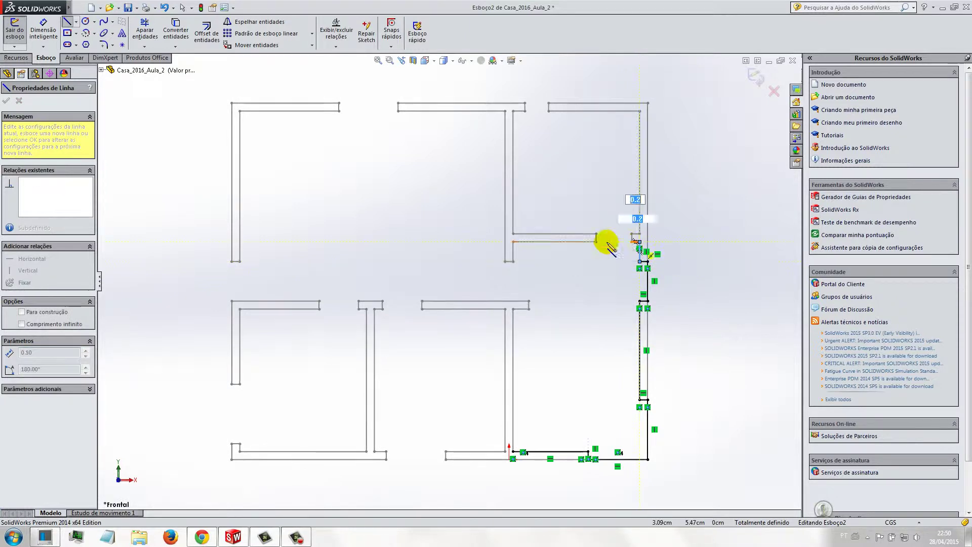
click(513, 242)
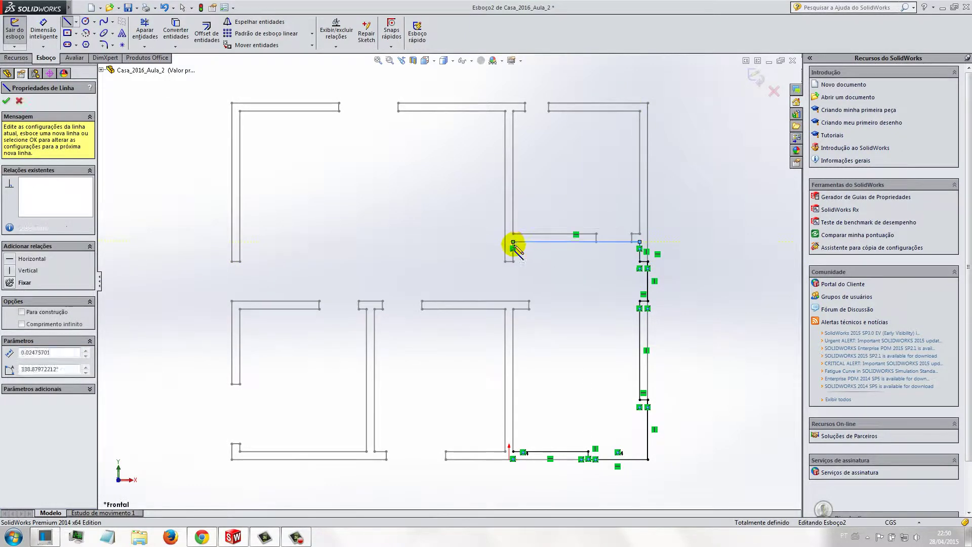
click(513, 301)
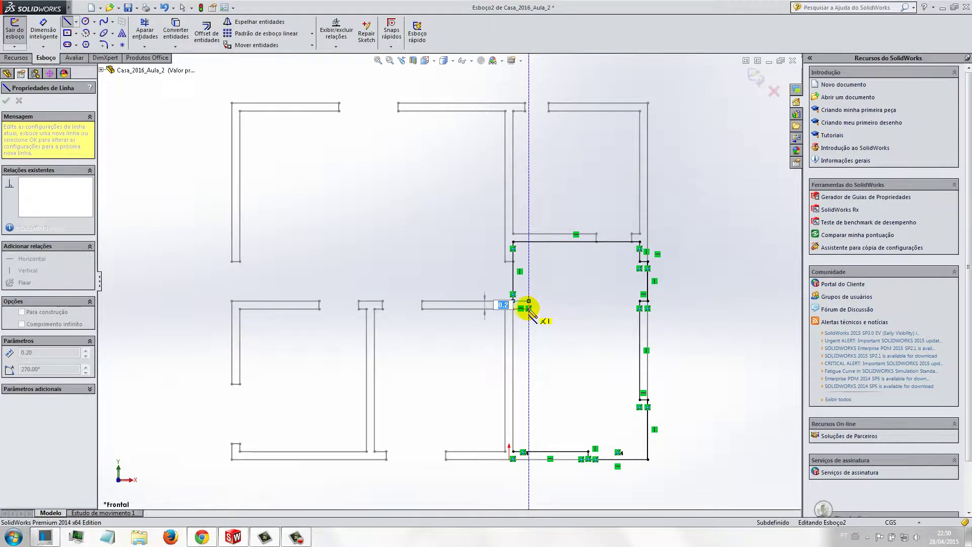
click(529, 309)
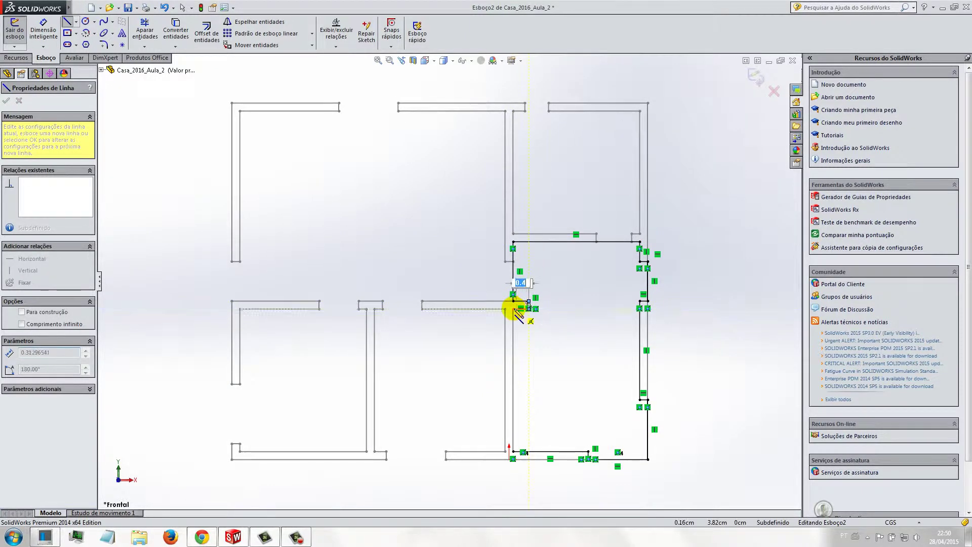
click(513, 452)
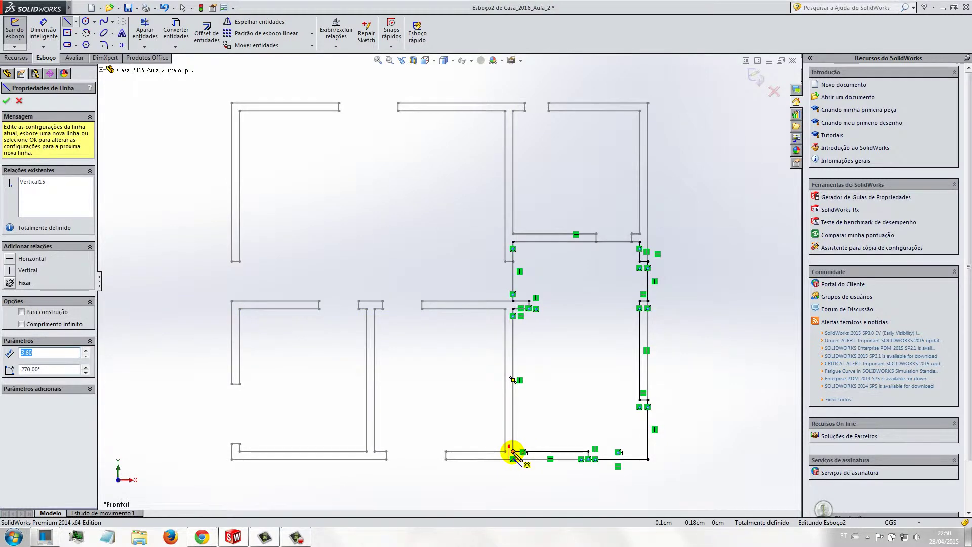
key(Escape)
mouse_move(464, 409)
middle_down()
mouse_move(445, 347)
mouse_move(491, 310)
mouse_move(462, 310)
middle_up()
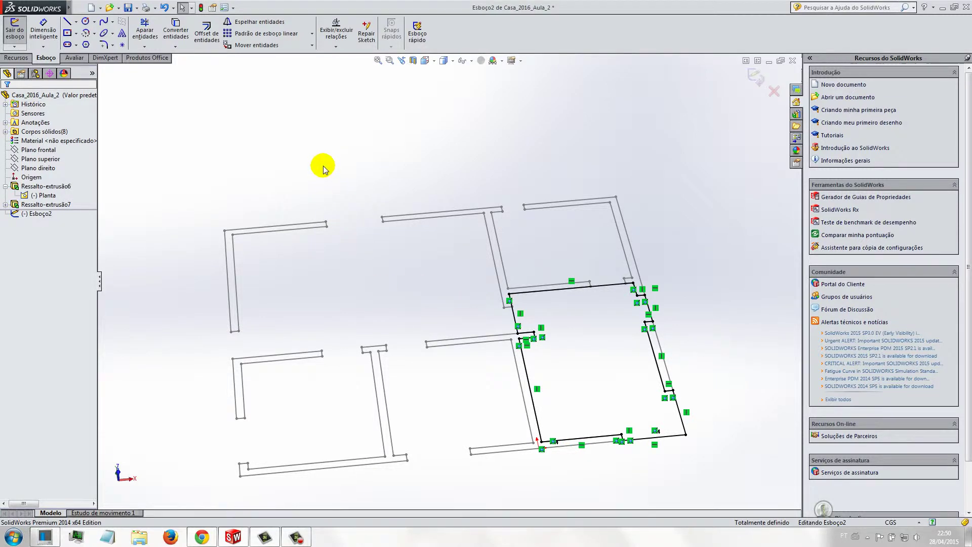
- Extrude Esboço2 0.20 cm into floor slab Ressalto-extrusão8 and orbit to view it
click(12, 60)
click(23, 32)
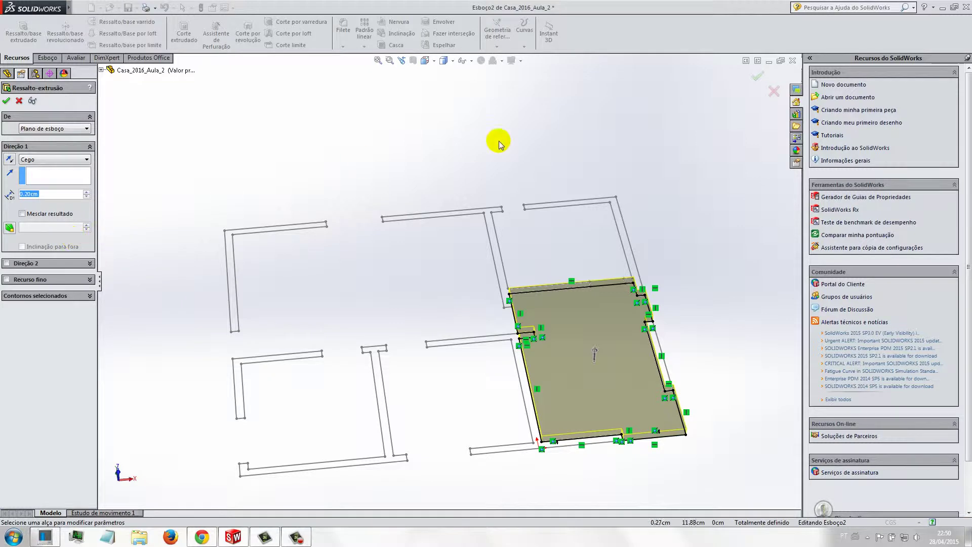
click(7, 101)
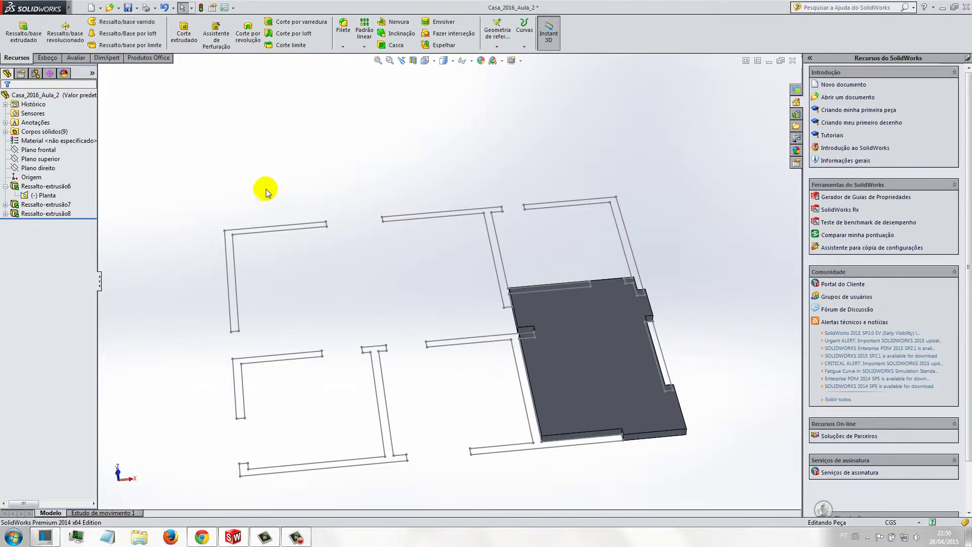
mouse_move(373, 59)
middle_down()
mouse_move(355, 261)
mouse_move(358, 243)
mouse_move(298, 257)
middle_up()
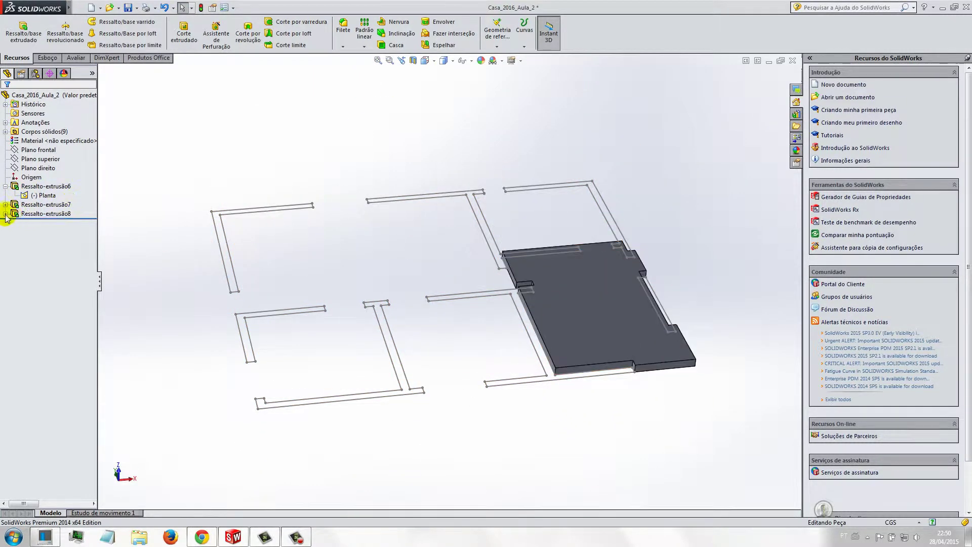
- Hide the Ressalto-extrusão8 and Ressalto-extrusão7 slab bodies and view the plan from the Front
click(47, 205)
right_click(46, 205)
click(53, 191)
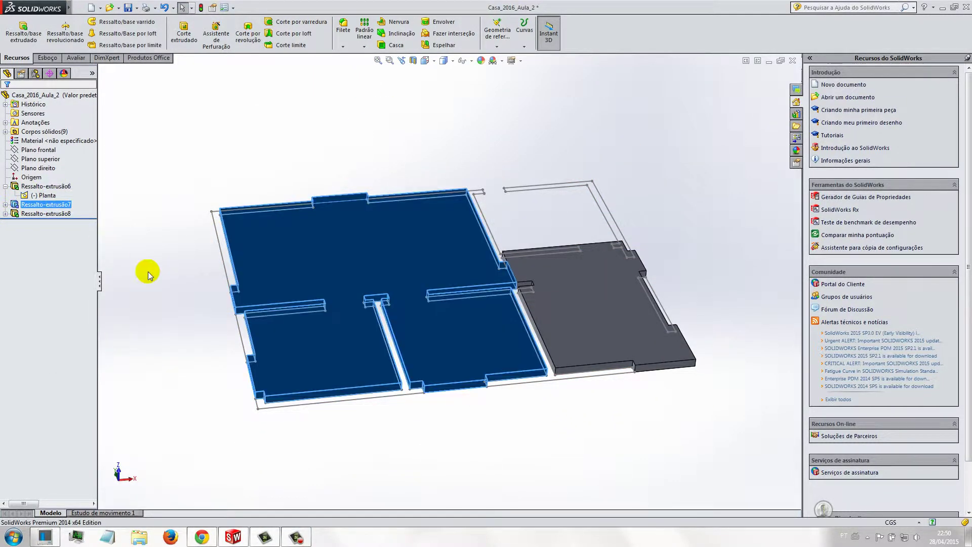
right_click(59, 215)
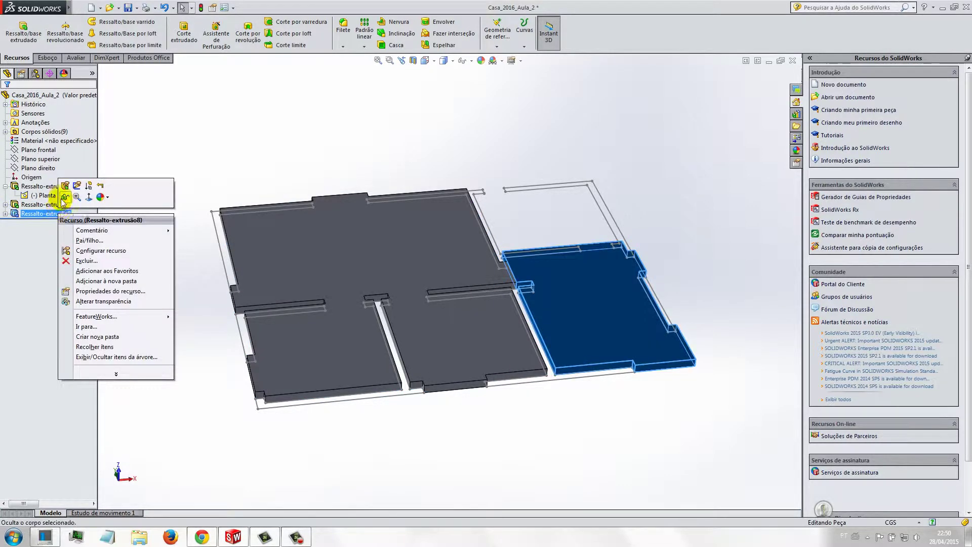
click(64, 198)
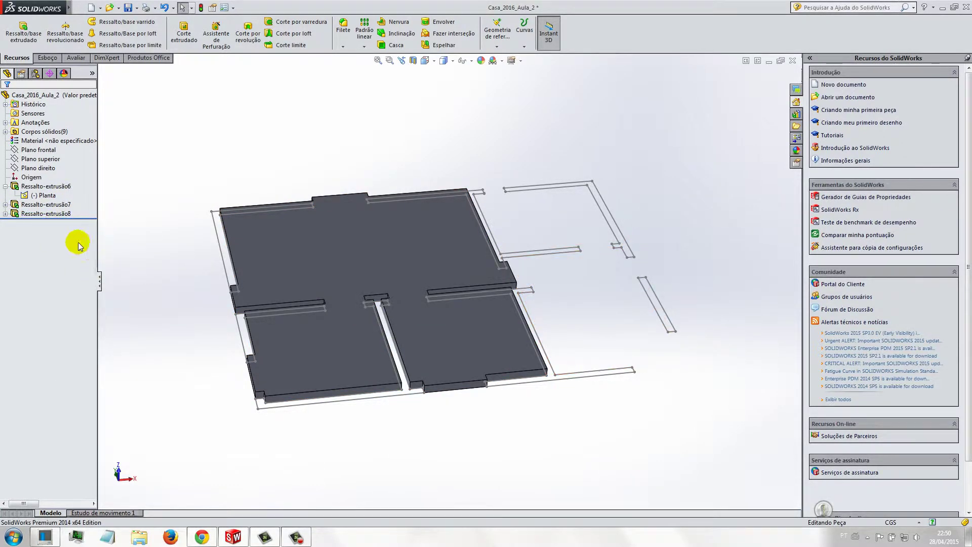
right_click(62, 205)
click(62, 189)
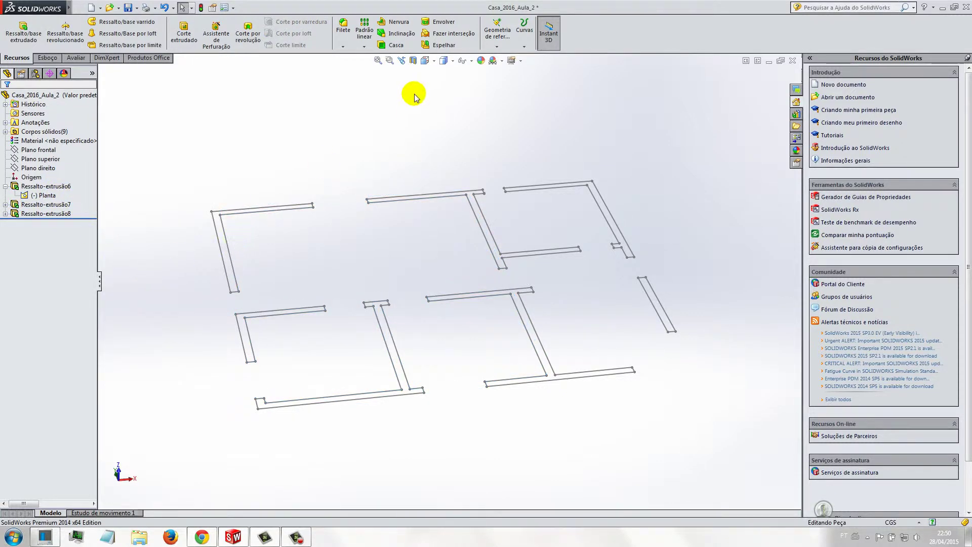
click(434, 63)
click(434, 96)
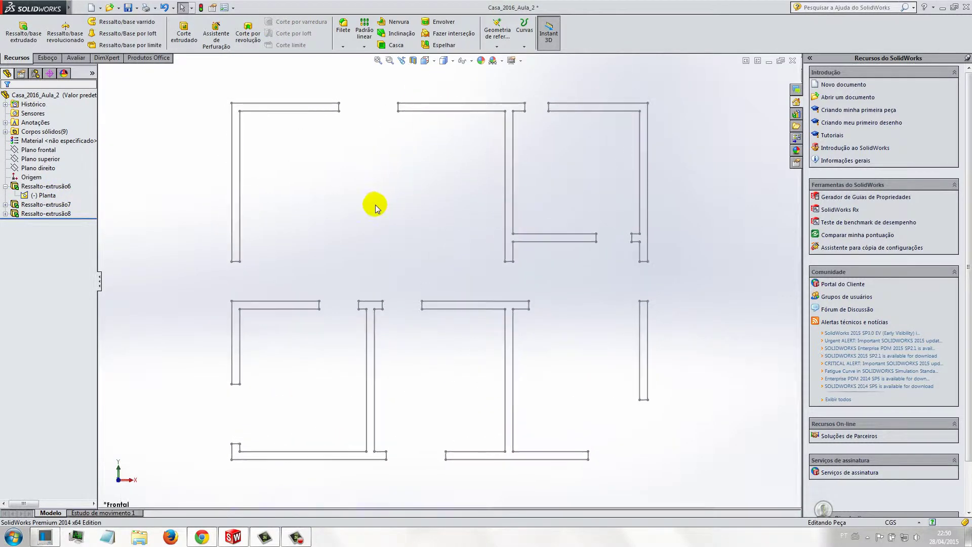
- Start a new sketch on the front plane (Plano frontal)
click(47, 59)
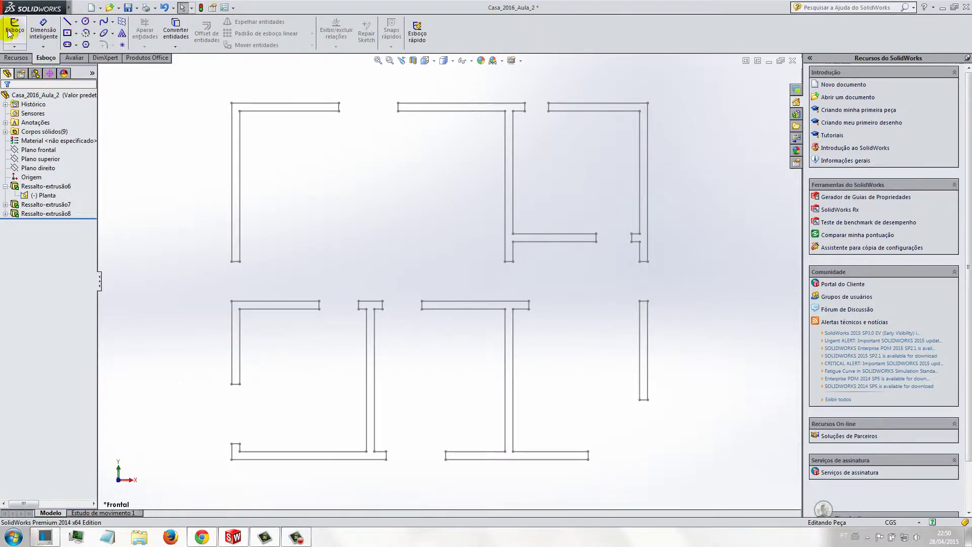
click(17, 33)
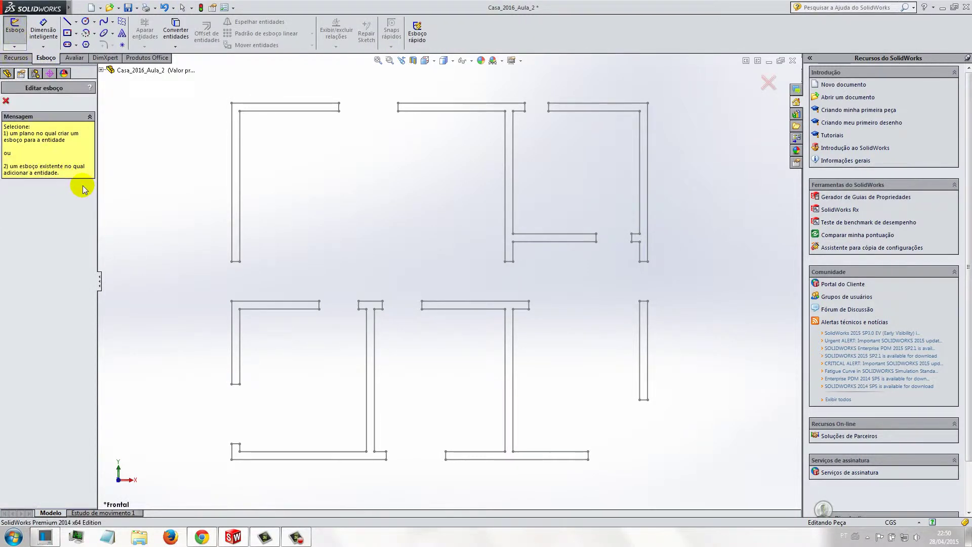
click(7, 74)
click(40, 150)
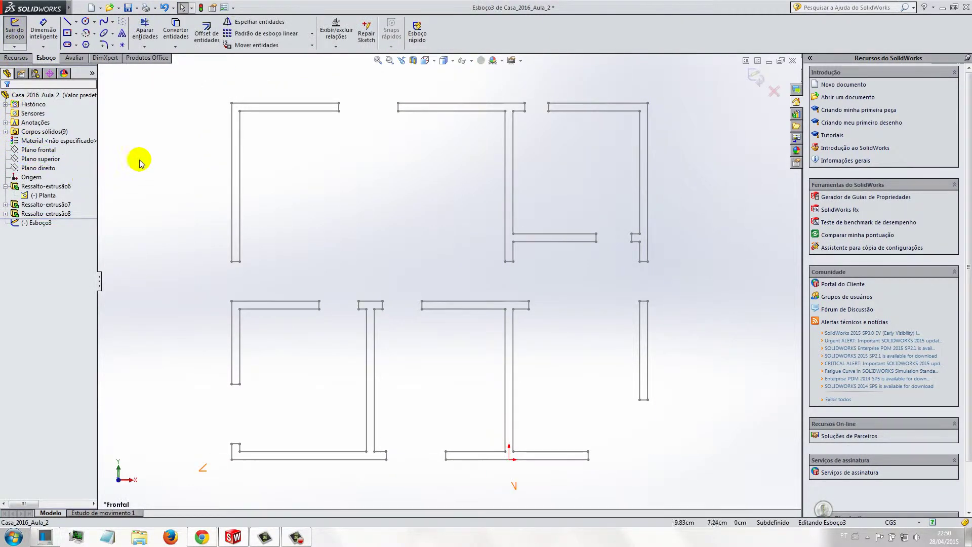
- Trace a closed line outline along the upper-right room's inner walls, including the top-left notch
click(69, 24)
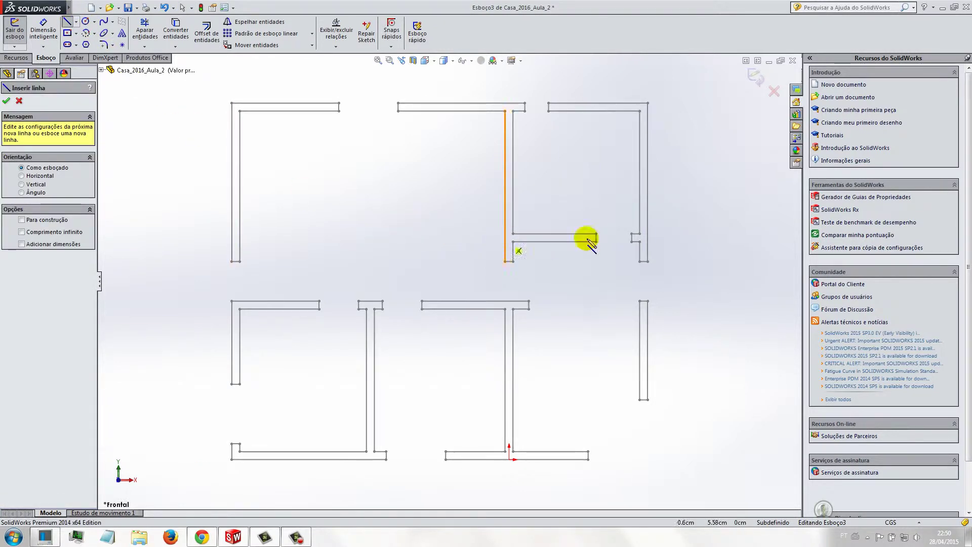
click(631, 242)
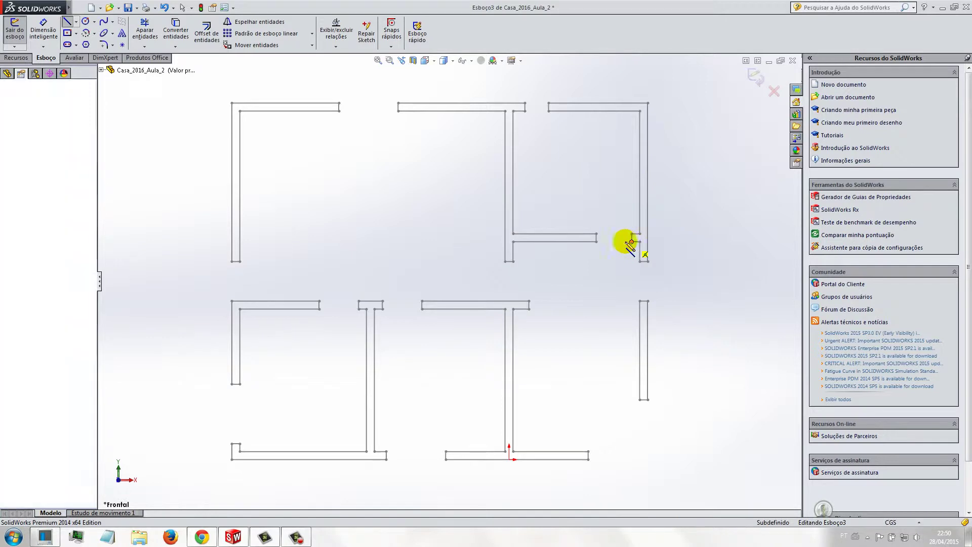
click(596, 235)
click(513, 234)
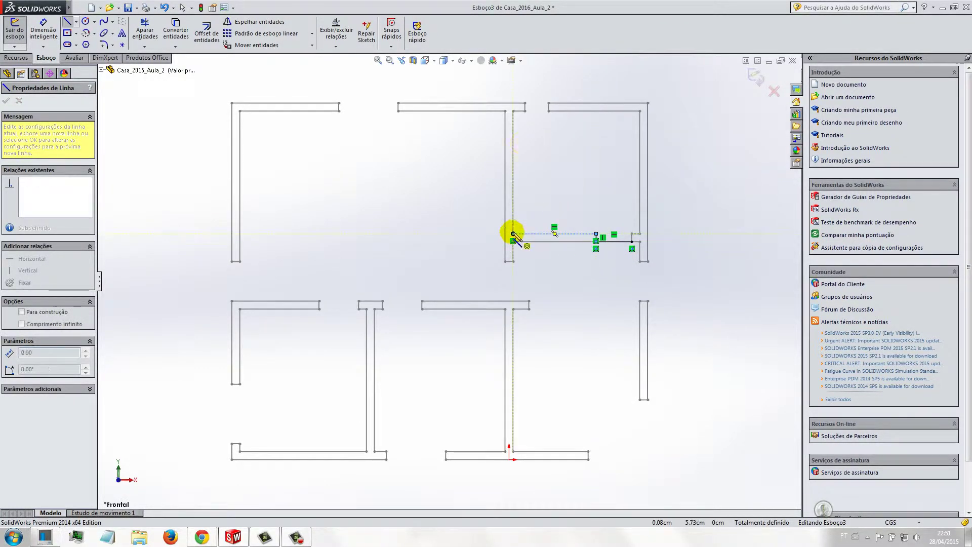
click(513, 111)
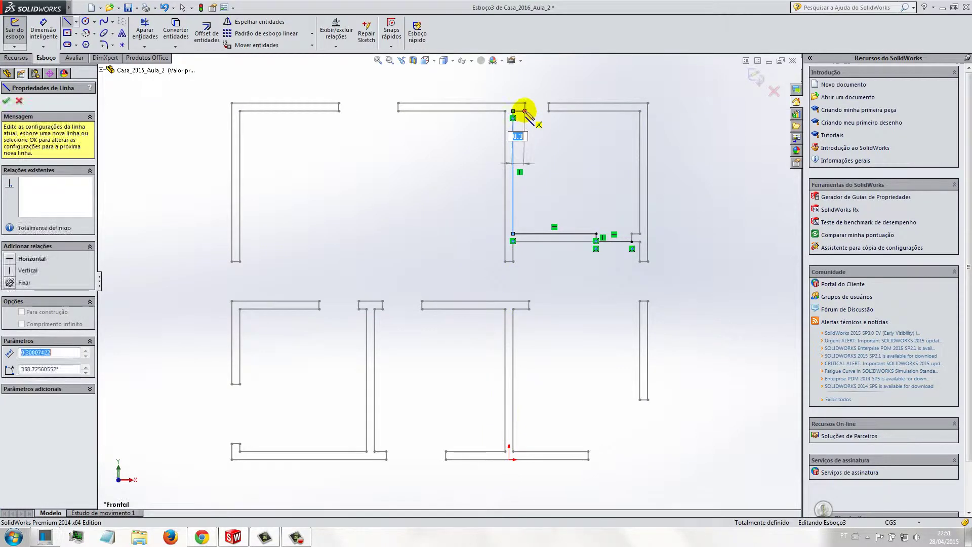
click(525, 111)
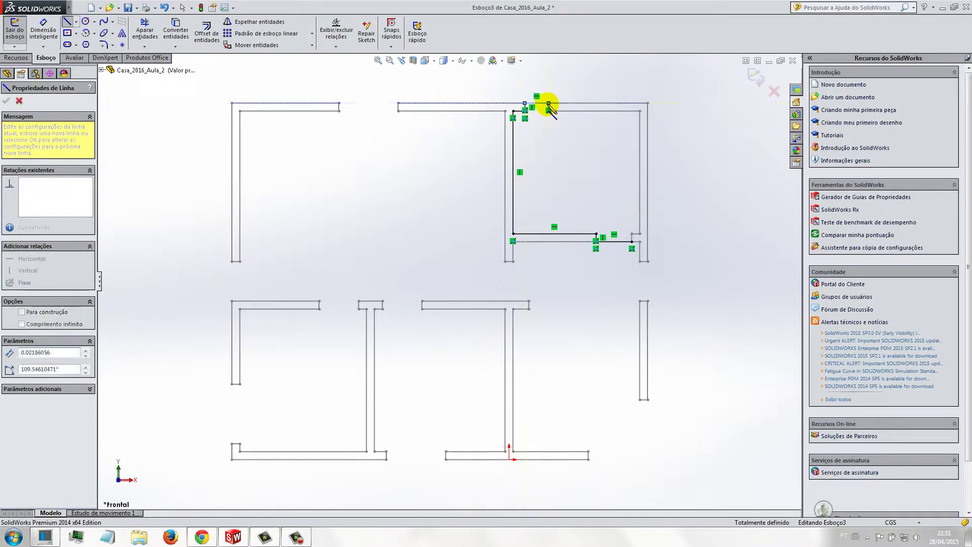
click(549, 111)
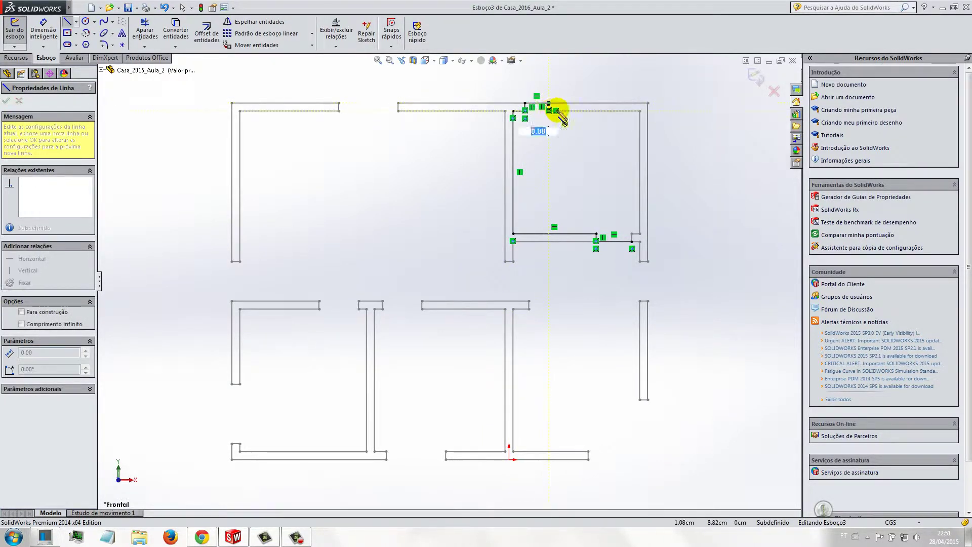
click(640, 111)
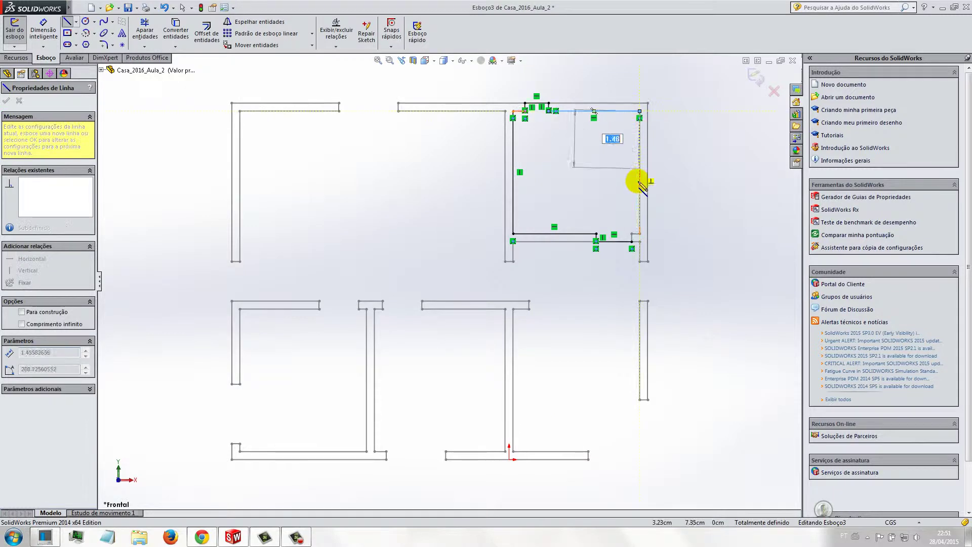
click(639, 233)
click(632, 233)
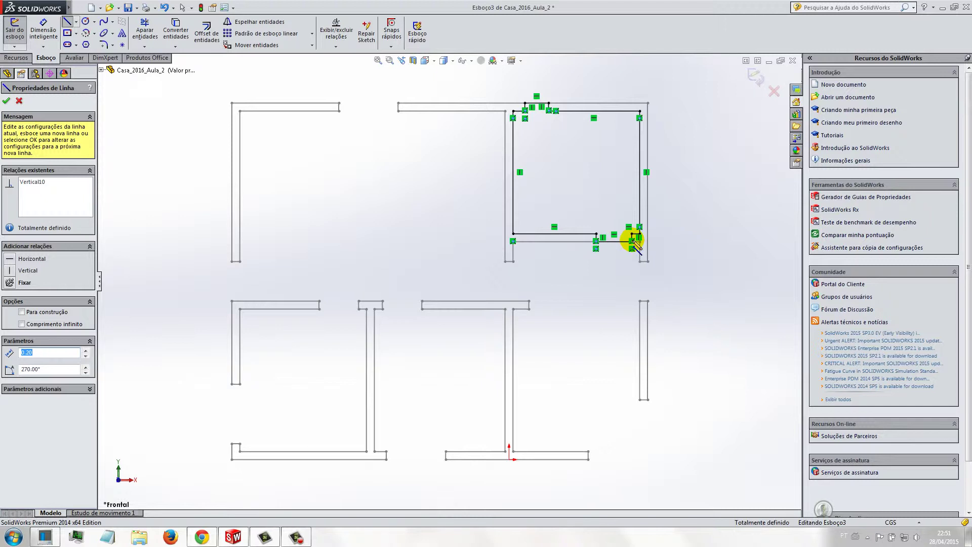
key(Escape)
mouse_move(471, 267)
middle_down()
mouse_move(462, 217)
mouse_move(477, 185)
middle_up()
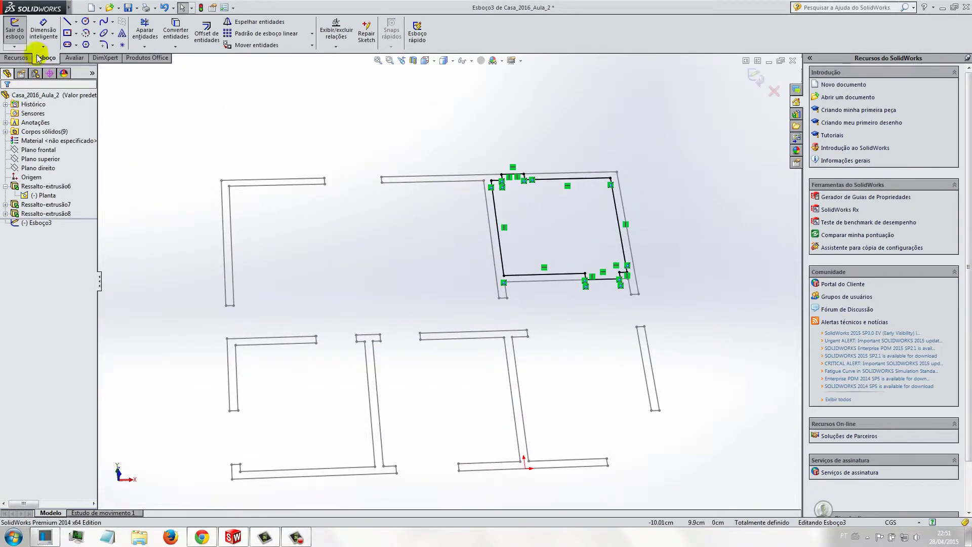
- Extrude the Esboço3 outline 0.10 cm blind into the Ressalto-extrusão9 floor slab
click(20, 58)
click(24, 30)
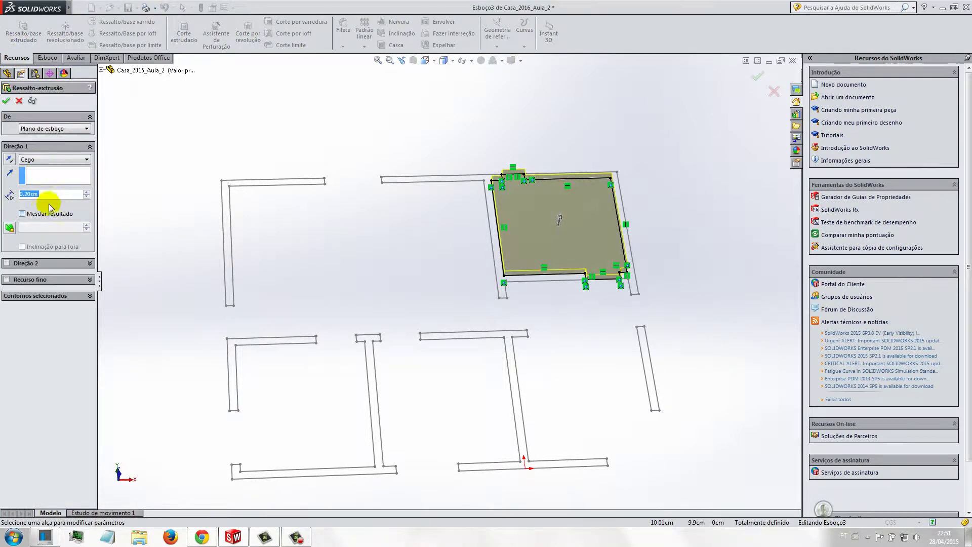
text(0.1)
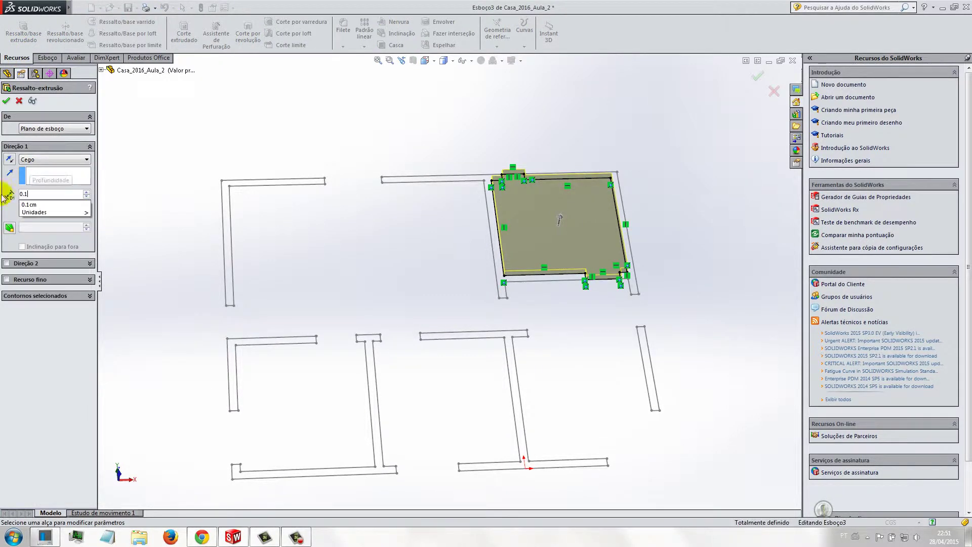
key(Return)
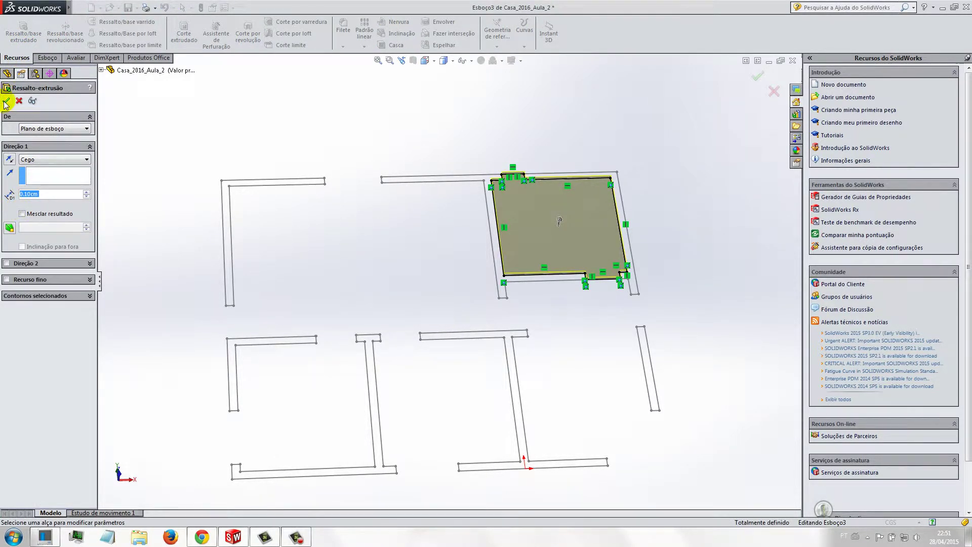
click(6, 103)
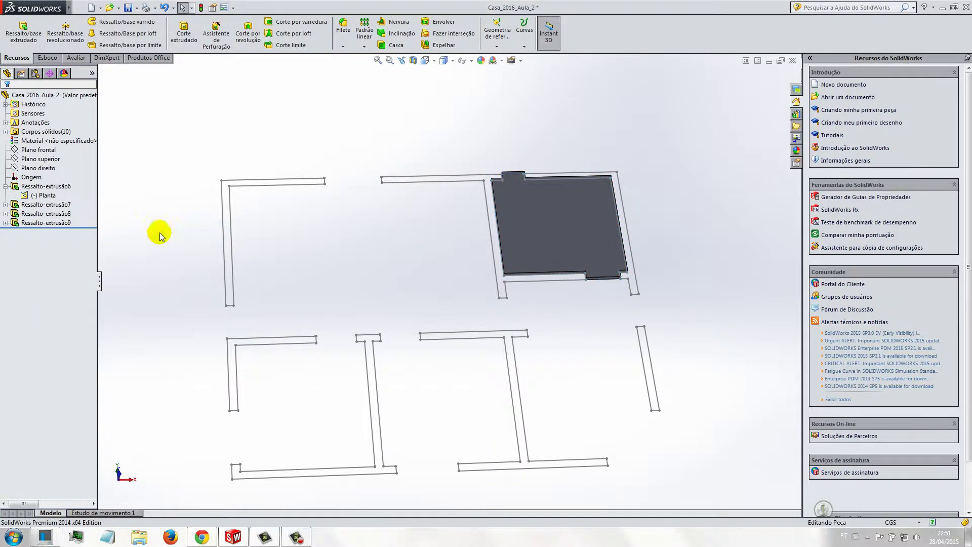
- Show the Ressalto-extrusão7 and Ressalto-extrusão8 slabs again alongside the new slab
right_click(48, 205)
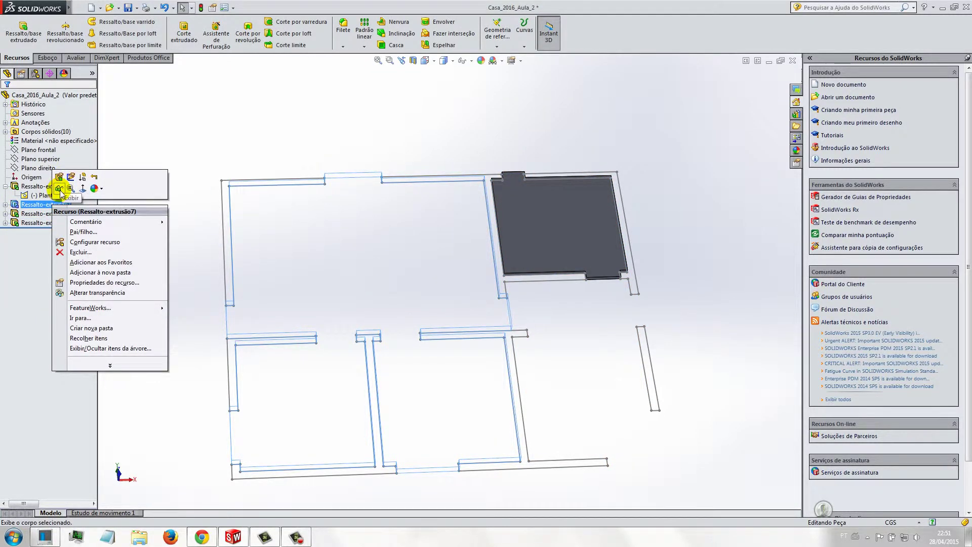
click(60, 192)
click(167, 265)
mouse_move(169, 265)
middle_down()
mouse_move(178, 230)
mouse_move(135, 223)
mouse_move(145, 233)
middle_up()
right_click(56, 217)
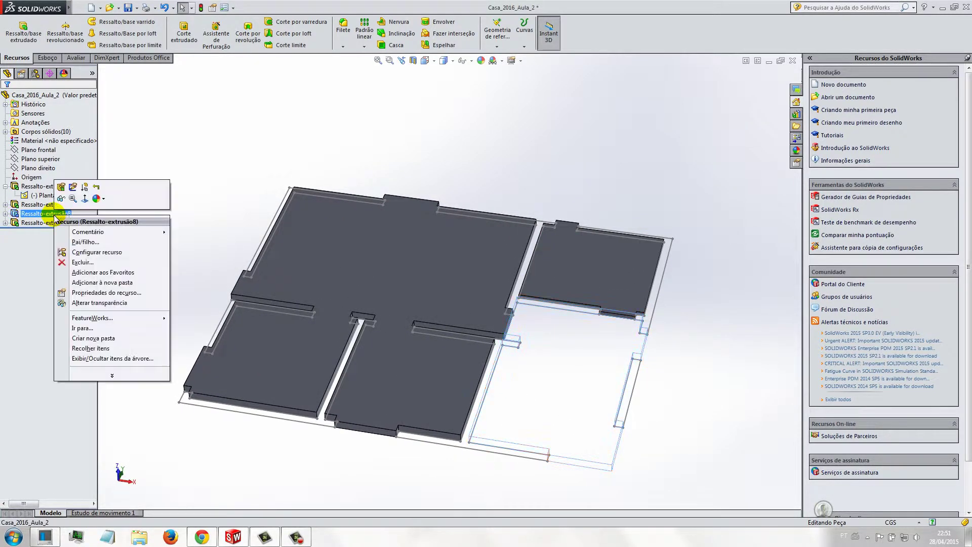
click(60, 200)
click(148, 257)
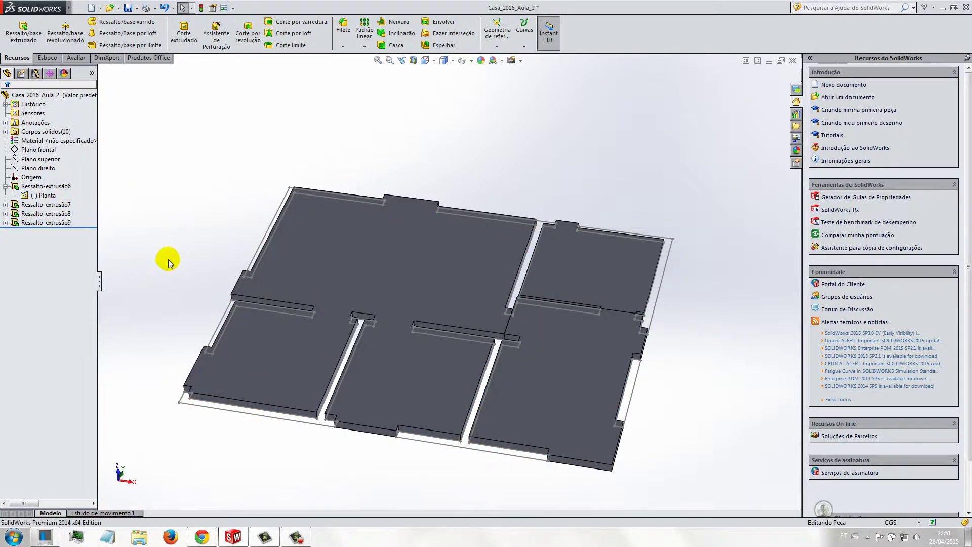
mouse_move(170, 261)
middle_down()
mouse_move(185, 202)
mouse_move(348, 208)
mouse_move(540, 263)
mouse_move(348, 310)
mouse_move(412, 297)
mouse_move(408, 332)
mouse_move(354, 345)
middle_up()
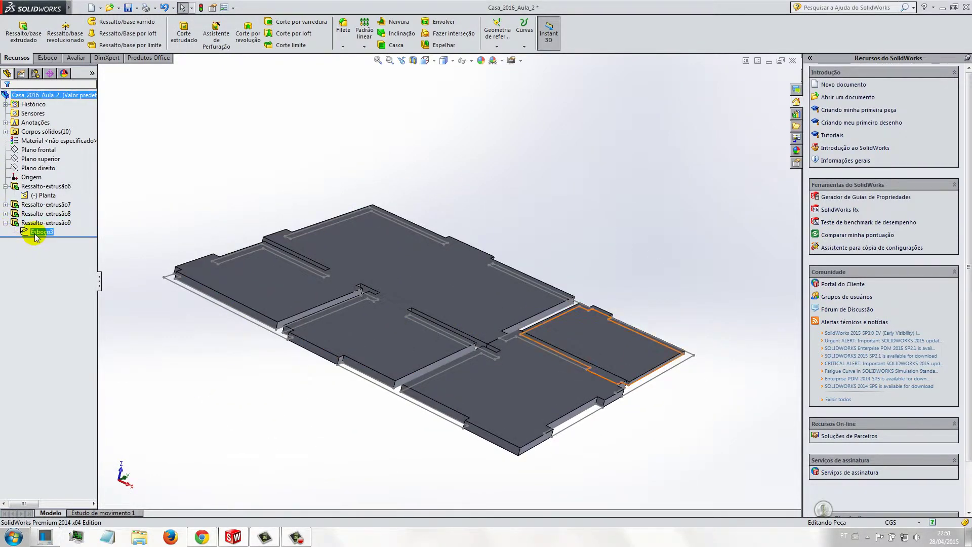
- Hide the Esboço3 and Esboço2 sketches and expand Ressalto-extrusão7 to reach its sketch
right_click(36, 238)
click(42, 219)
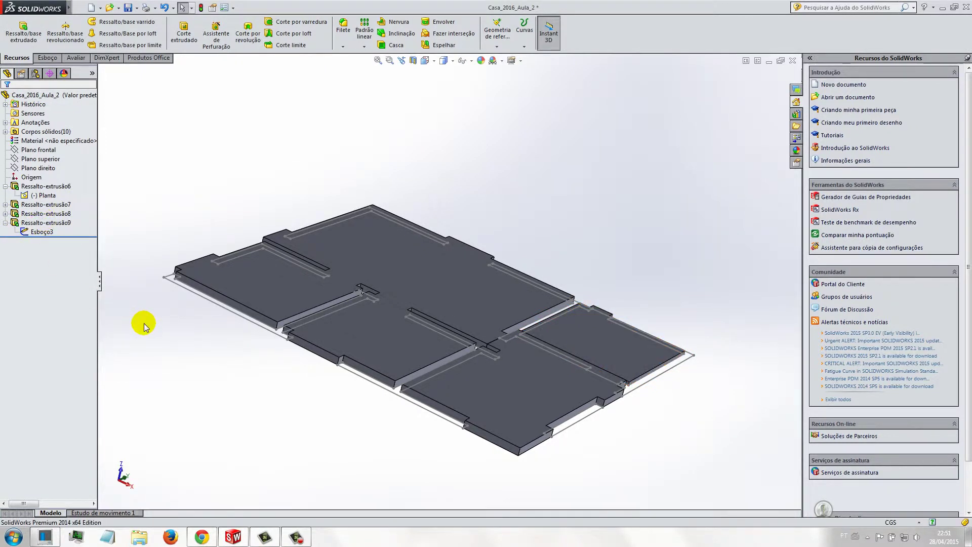
click(6, 215)
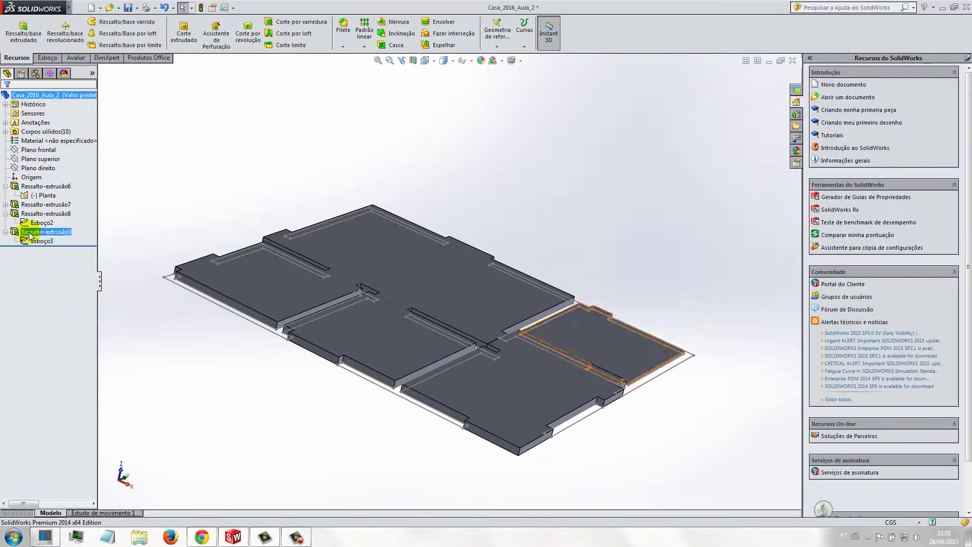
right_click(45, 222)
click(49, 208)
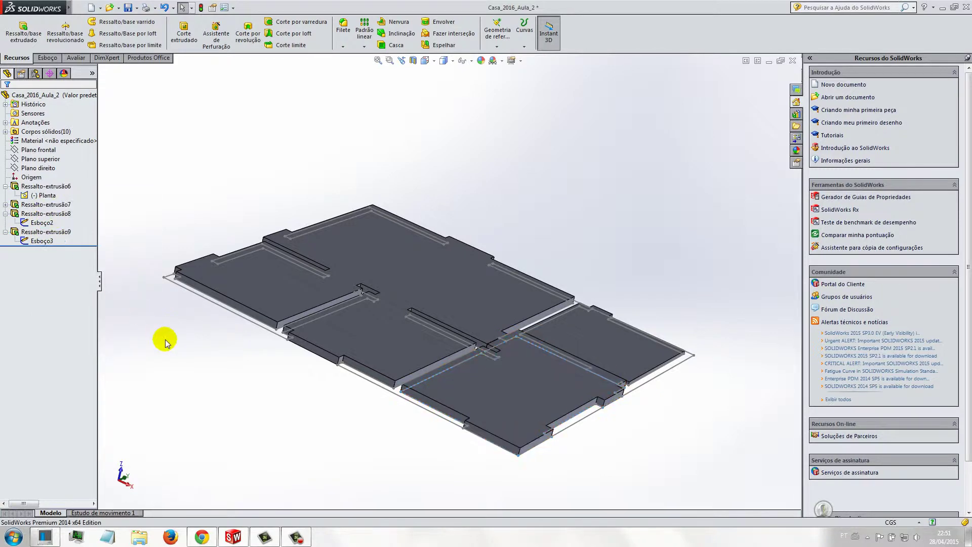
click(5, 205)
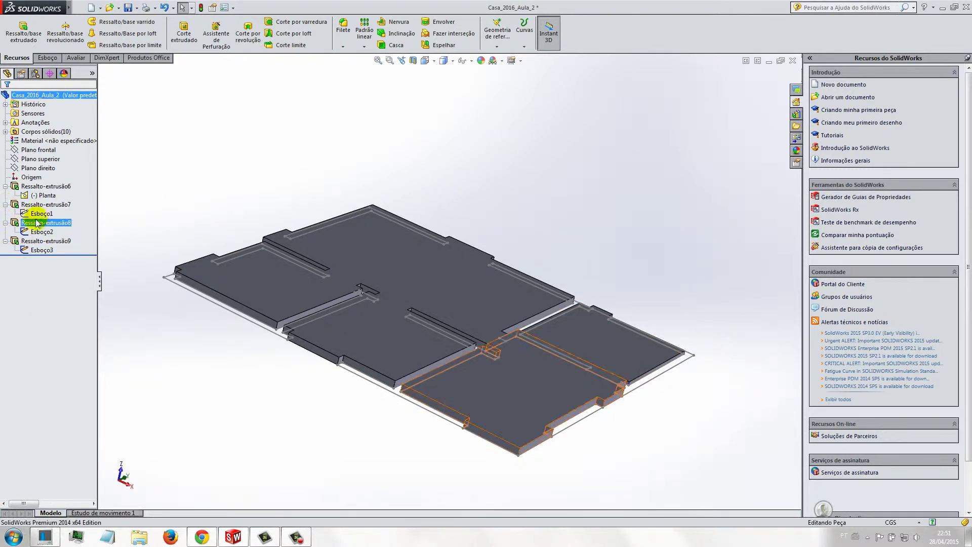
right_click(42, 213)
click(51, 201)
click(164, 322)
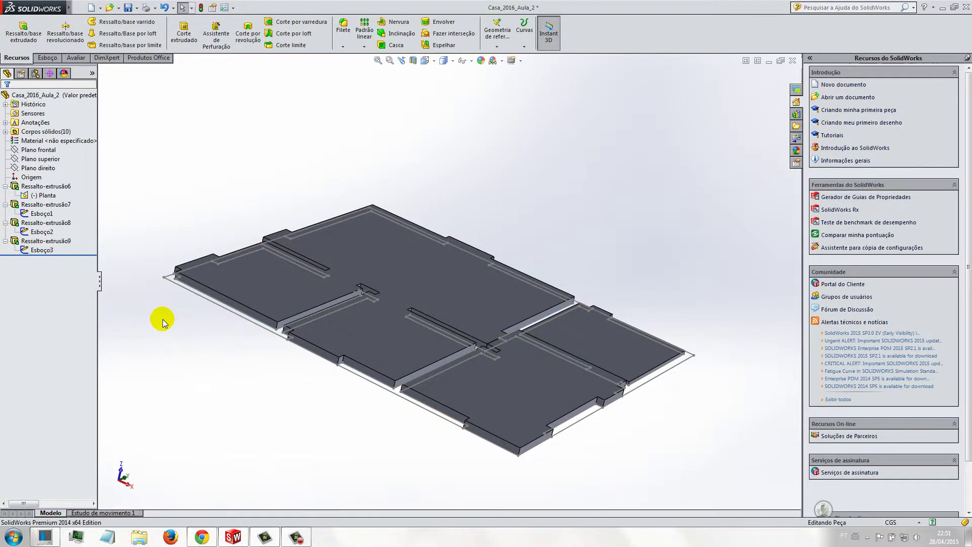
- Show the Planta walls sketch on the model
right_click(46, 187)
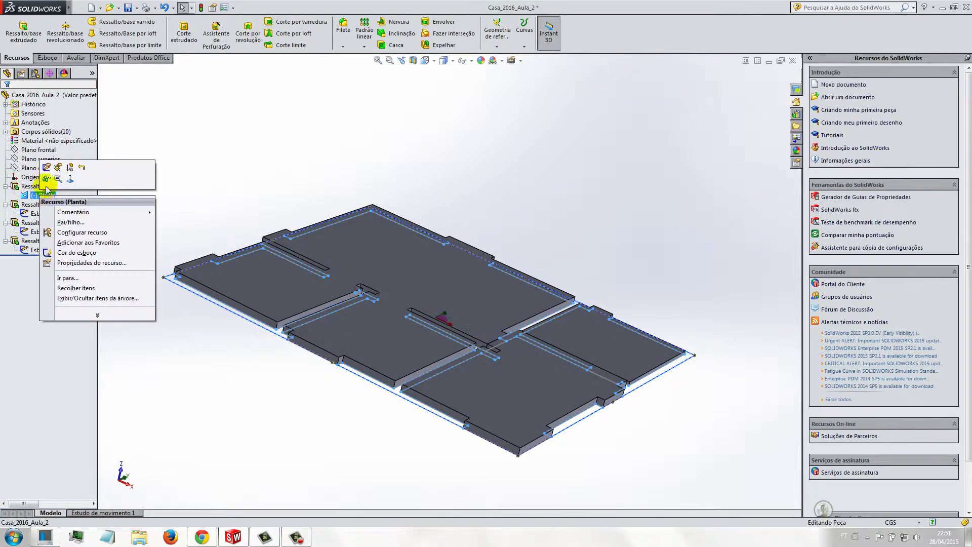
key(Escape)
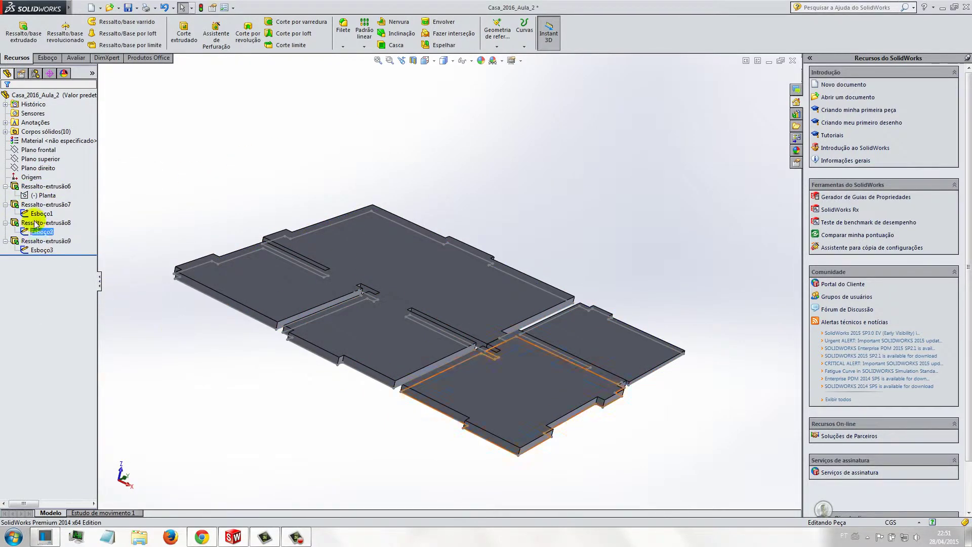
click(47, 195)
right_click(45, 196)
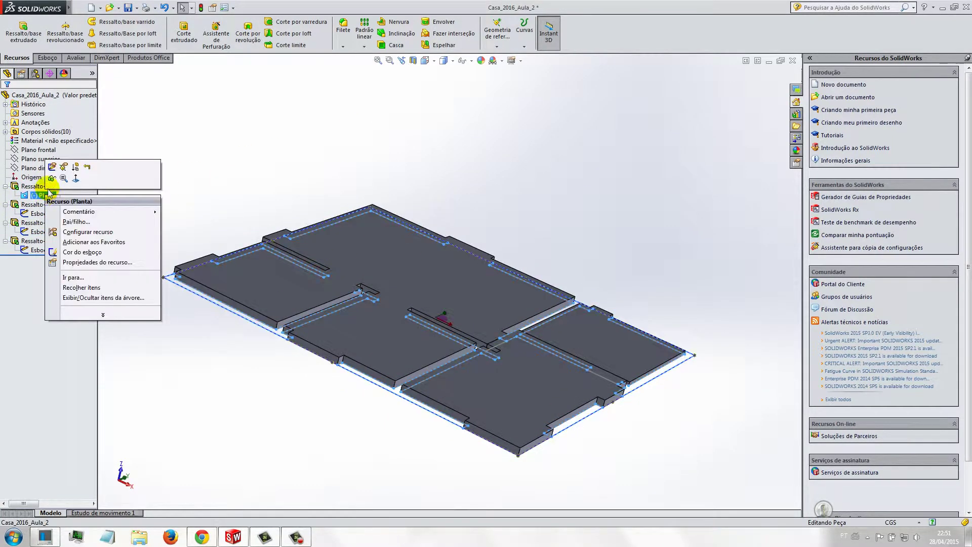
click(52, 181)
mouse_move(174, 332)
middle_down()
mouse_move(208, 351)
mouse_move(193, 357)
middle_up()
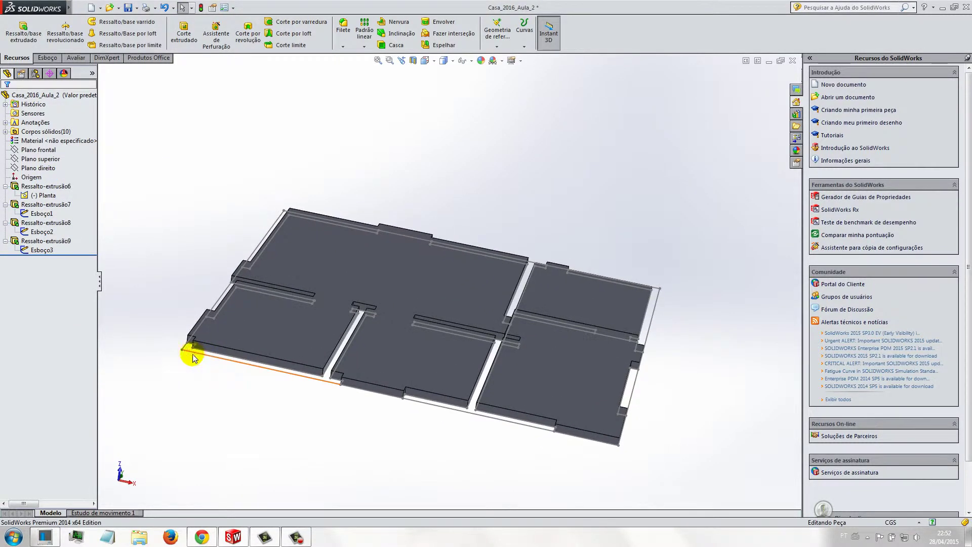
- Hide the Esboço1 sketch and orbit to inspect the slabs
right_click(41, 214)
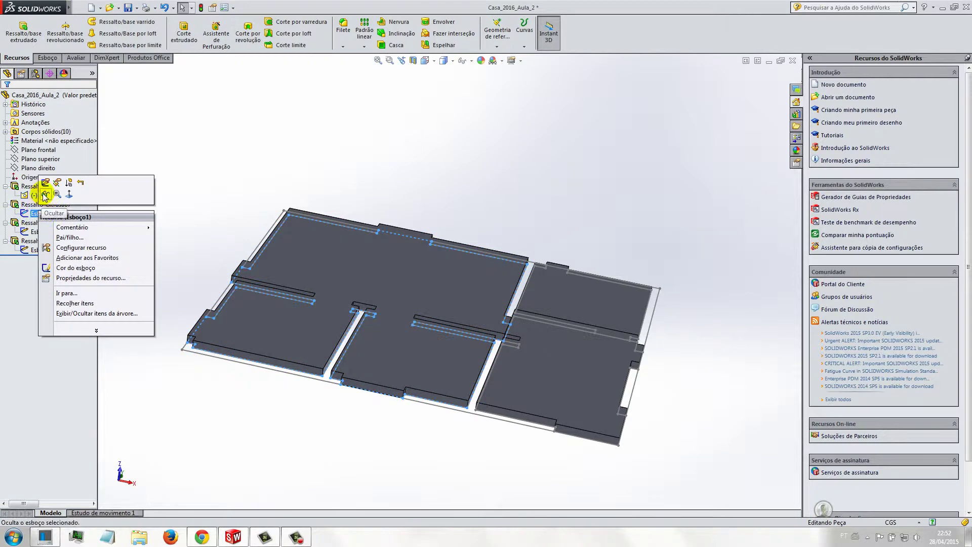
click(45, 196)
mouse_move(155, 292)
middle_down()
mouse_move(144, 325)
mouse_move(147, 291)
middle_up()
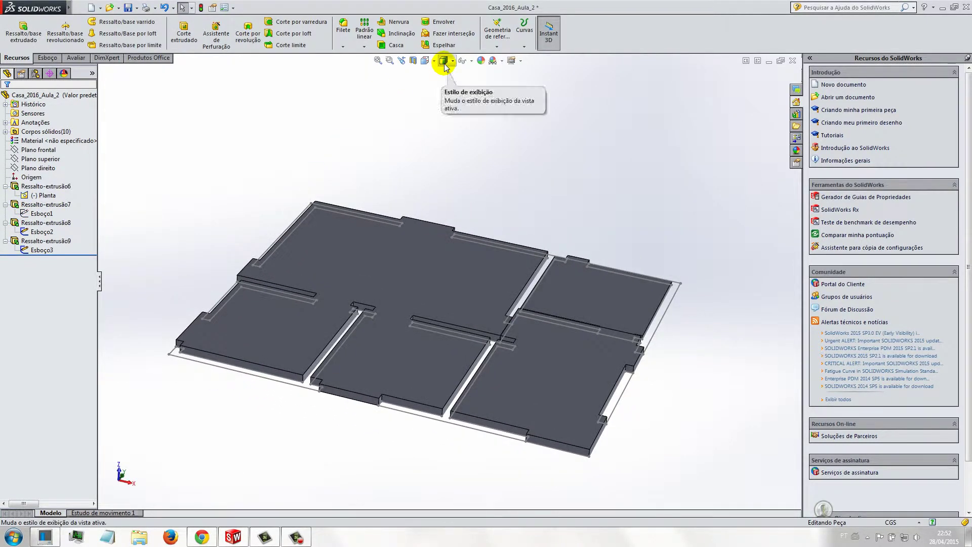
mouse_move(221, 236)
middle_down()
mouse_move(182, 276)
mouse_move(196, 282)
mouse_move(228, 244)
mouse_move(228, 206)
mouse_move(202, 253)
middle_up()
- Show the Ressalto-extrusão6 walls again and view the house from below
right_click(44, 187)
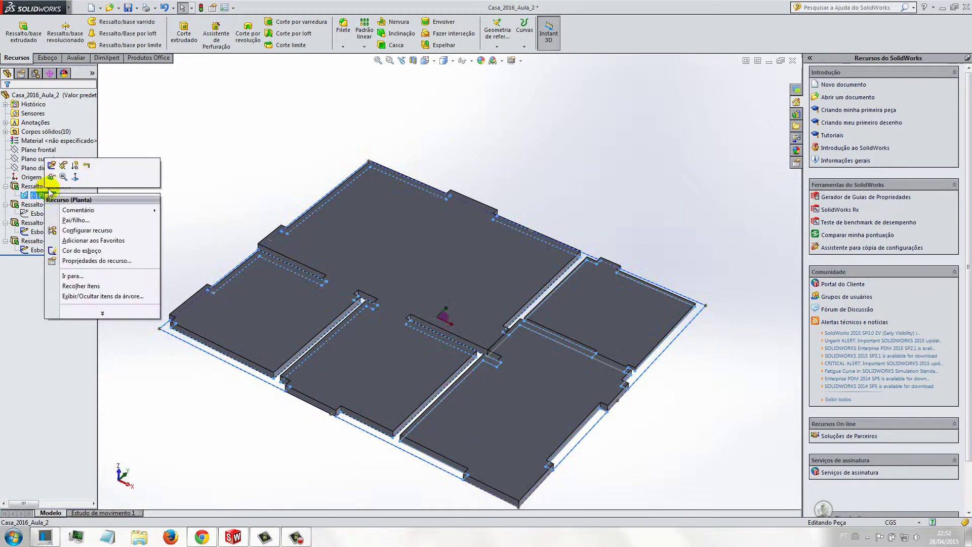
click(43, 188)
right_click(44, 187)
click(56, 170)
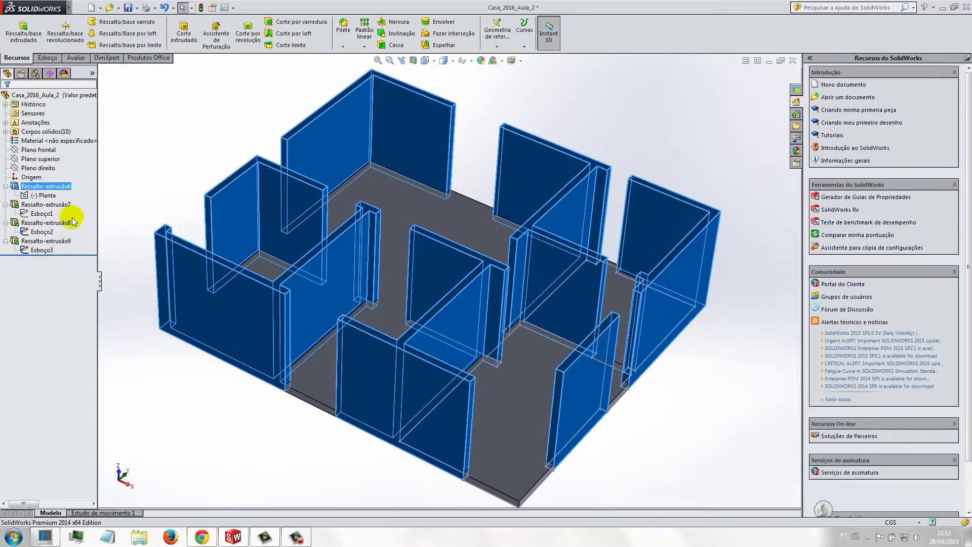
click(131, 347)
mouse_move(179, 390)
middle_down()
mouse_move(183, 295)
mouse_move(213, 261)
mouse_move(191, 278)
mouse_move(162, 272)
middle_up()
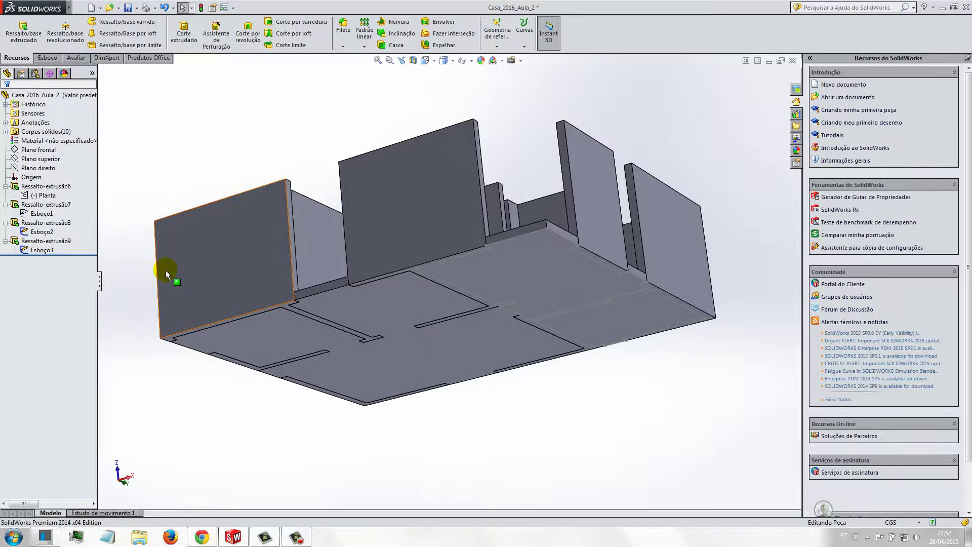
- Hide the Esboço3 sketch and orbit from the underside back to a top view
right_click(34, 251)
key(Escape)
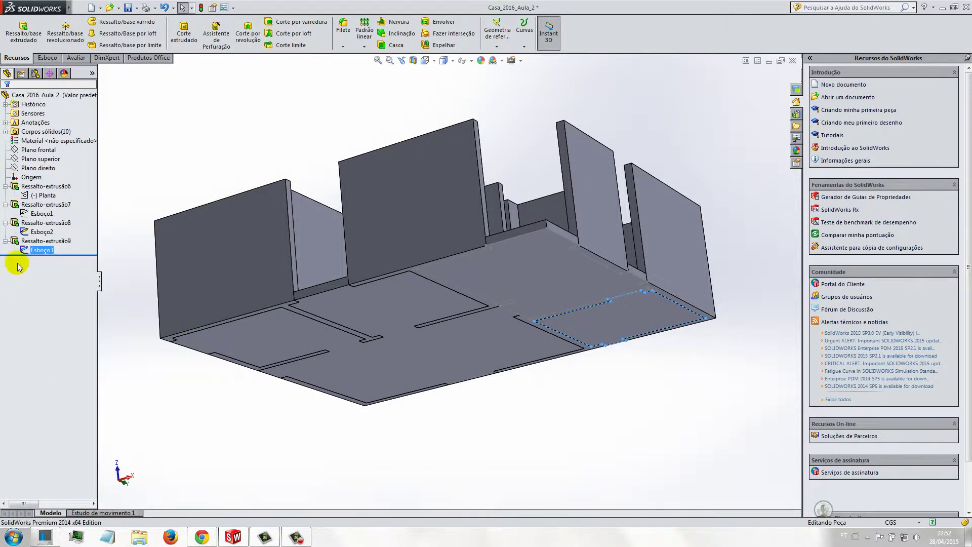
right_click(41, 214)
key(Escape)
click(152, 360)
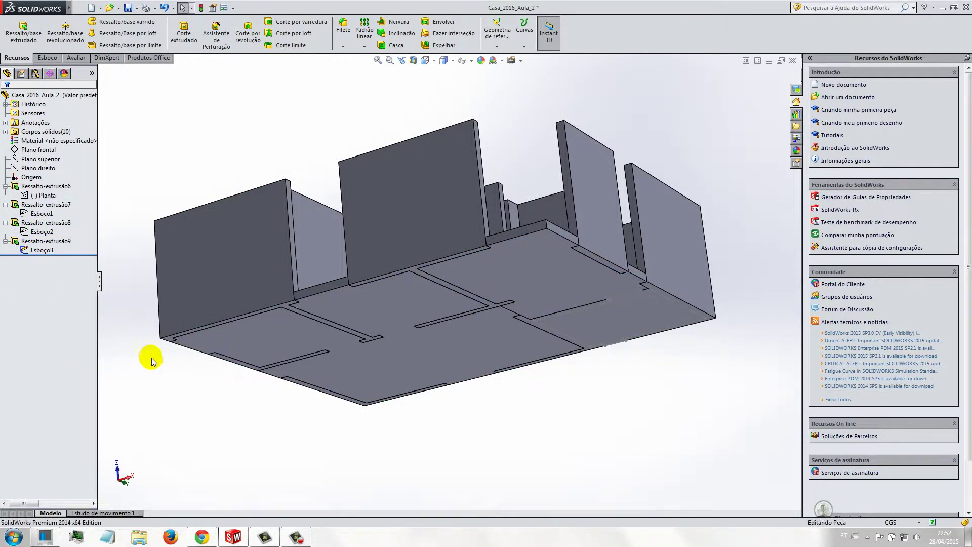
mouse_move(156, 373)
middle_down()
mouse_move(156, 358)
mouse_move(68, 284)
middle_up()
right_click(48, 255)
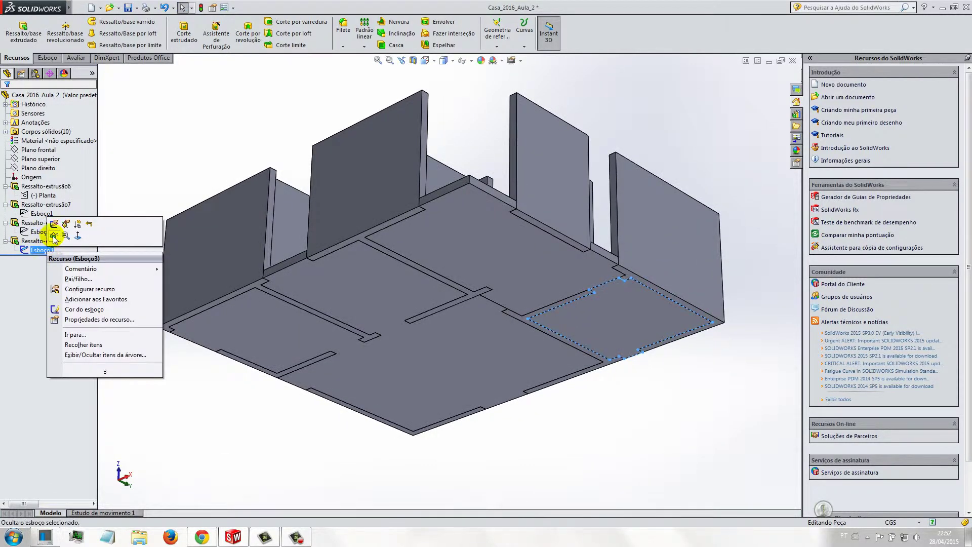
click(54, 237)
middle_drag(182, 409, 191, 405)
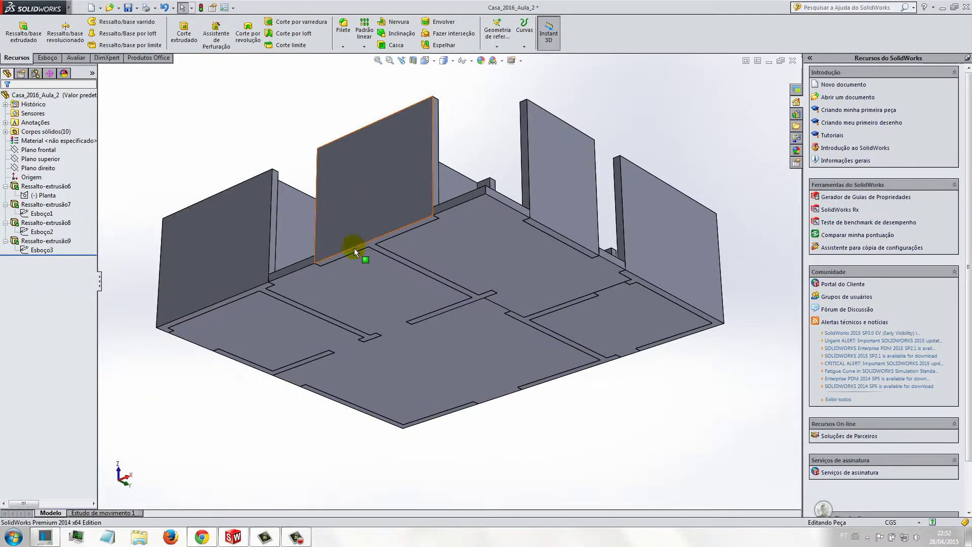
mouse_move(201, 283)
middle_down()
mouse_move(354, 239)
mouse_move(499, 220)
mouse_move(337, 273)
mouse_move(401, 241)
mouse_move(440, 182)
mouse_move(381, 227)
mouse_move(400, 166)
mouse_move(426, 159)
mouse_move(364, 203)
mouse_move(369, 174)
mouse_move(397, 165)
mouse_move(363, 327)
mouse_move(373, 219)
mouse_move(400, 156)
mouse_move(345, 167)
mouse_move(347, 146)
mouse_move(362, 171)
mouse_move(369, 148)
mouse_move(412, 143)
mouse_move(410, 131)
mouse_move(345, 253)
mouse_move(329, 240)
mouse_move(351, 313)
mouse_move(333, 293)
mouse_move(364, 283)
mouse_move(288, 278)
middle_up()
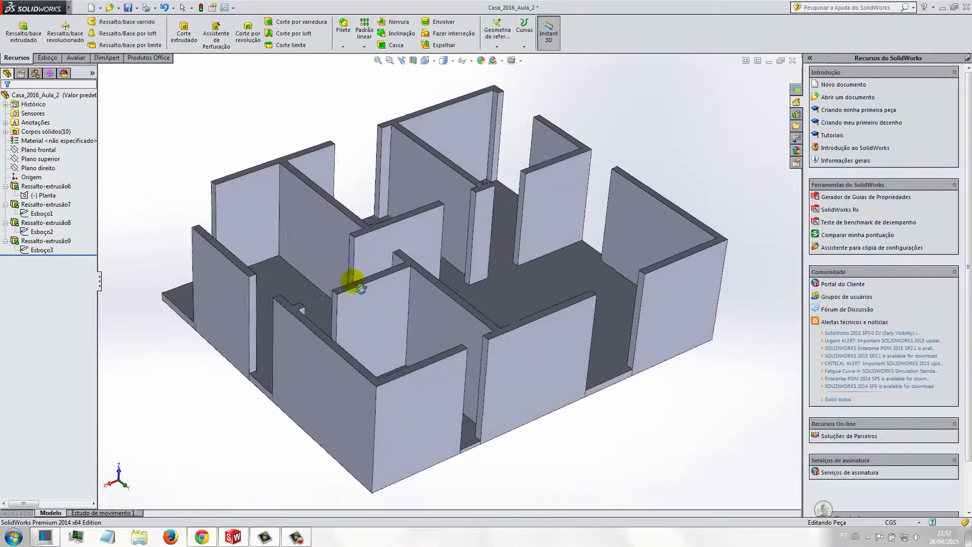
scroll(331, 283, down, 5)
scroll(331, 282, up, 5)
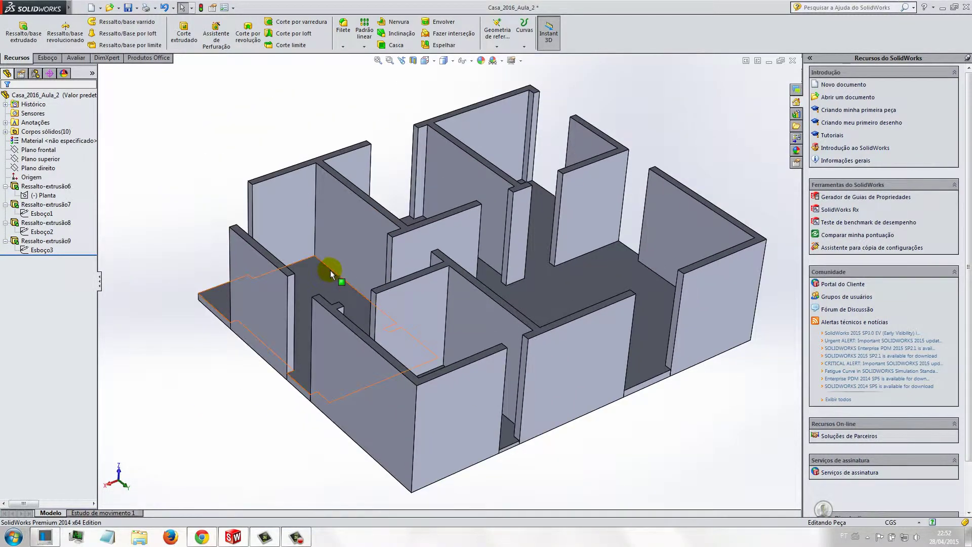
click(521, 61)
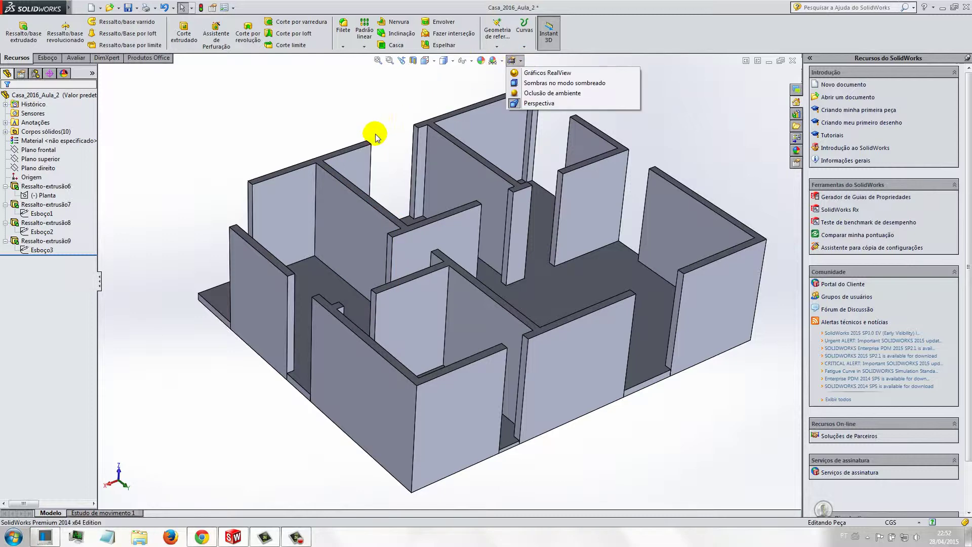
click(380, 117)
mouse_move(391, 299)
middle_down()
mouse_move(390, 235)
mouse_move(402, 254)
middle_up()
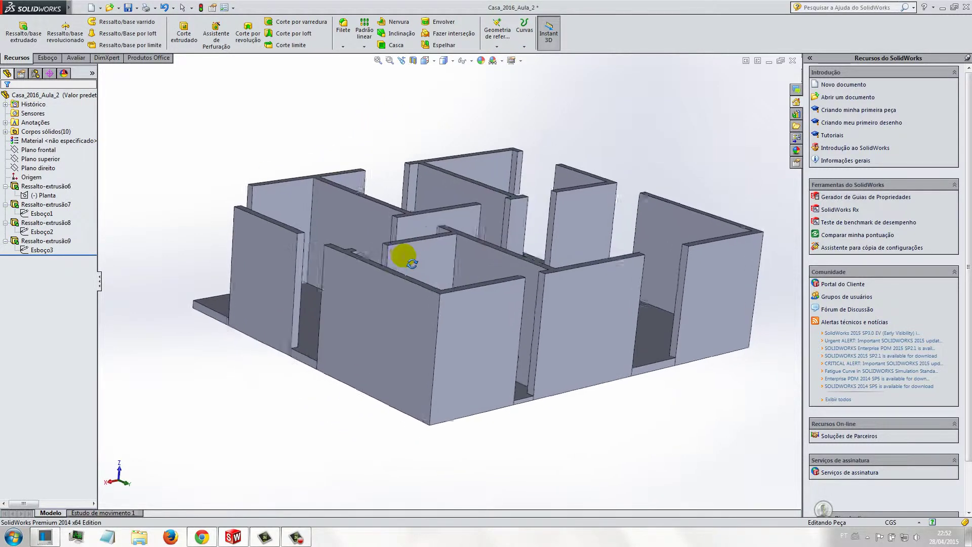
click(444, 98)
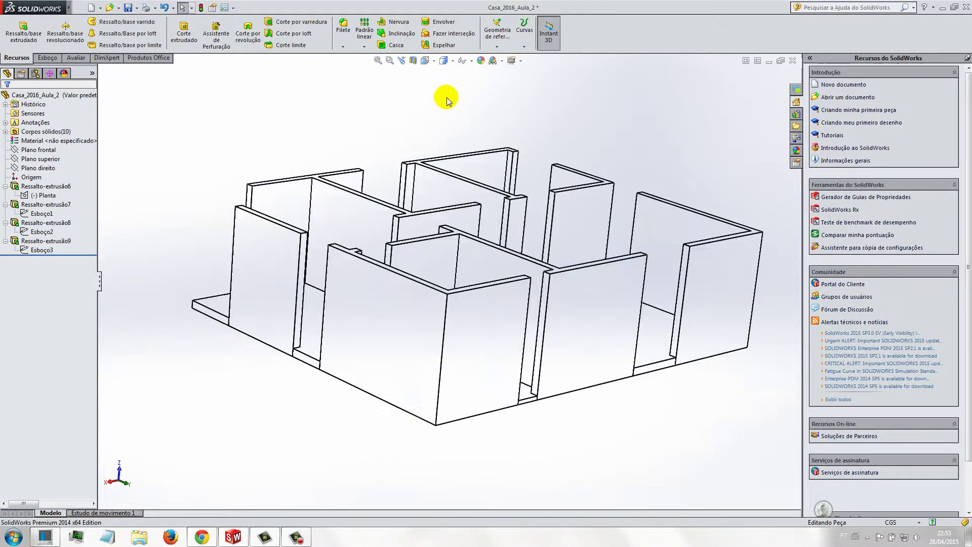
mouse_move(373, 276)
middle_down()
mouse_move(341, 228)
mouse_move(463, 253)
mouse_move(503, 278)
mouse_move(521, 238)
mouse_move(568, 260)
mouse_move(411, 259)
middle_up()
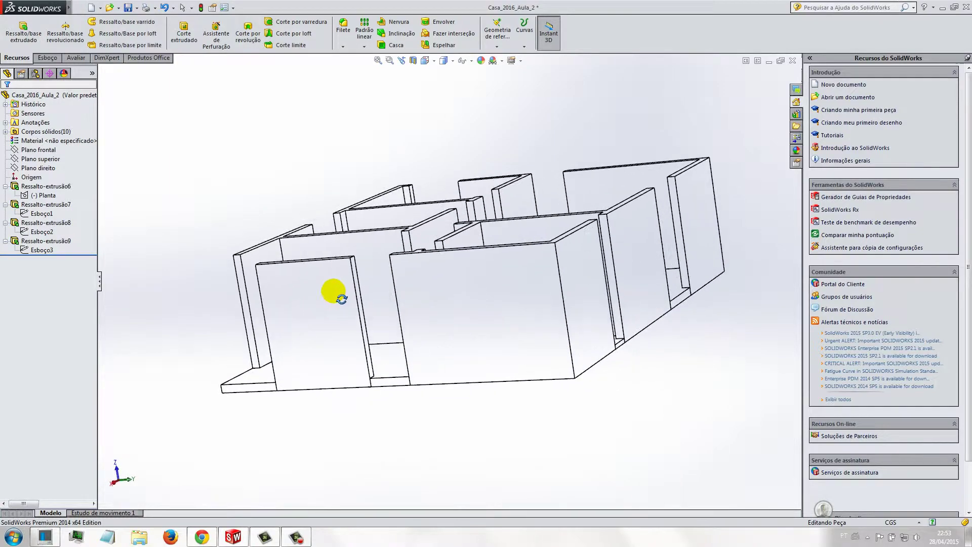
middle_drag(333, 291, 279, 303)
mouse_move(230, 337)
middle_down()
mouse_move(239, 352)
mouse_move(250, 341)
mouse_move(245, 352)
mouse_move(326, 387)
middle_up()
scroll(373, 343, down, 3)
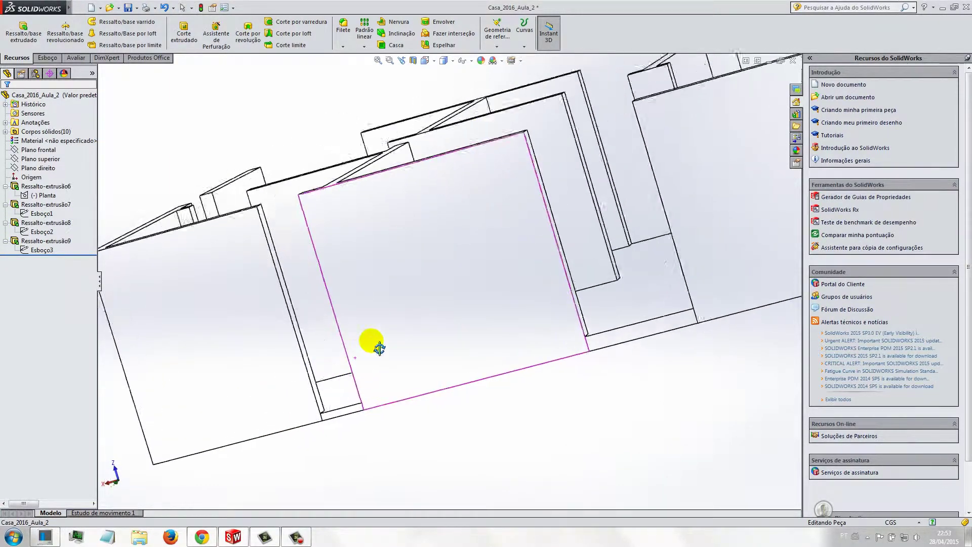
scroll(370, 367, down, 2)
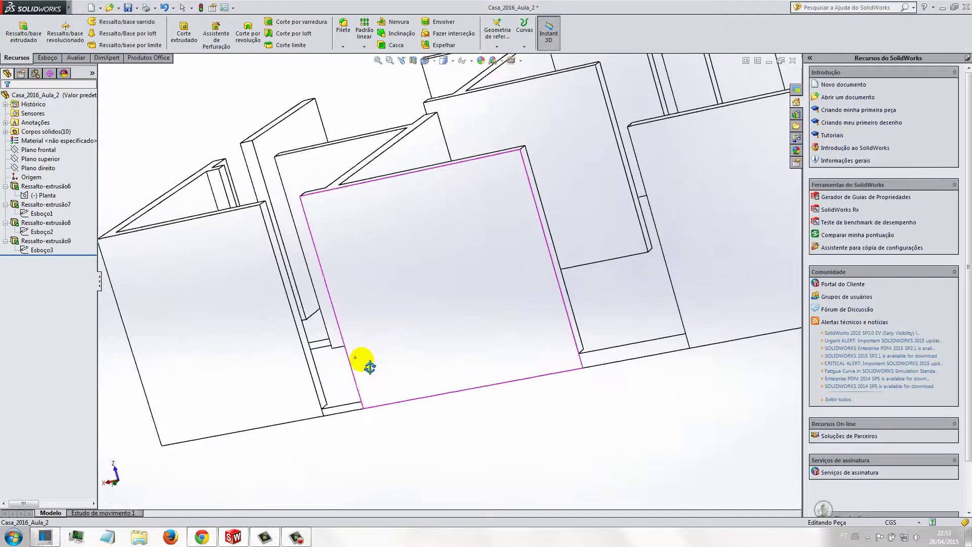
click(454, 60)
click(444, 73)
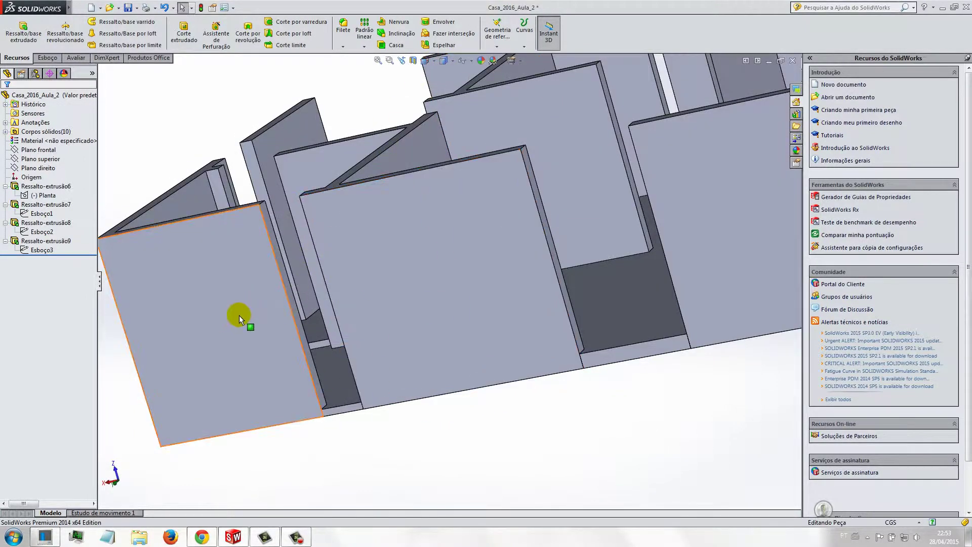
mouse_move(239, 315)
middle_down()
mouse_move(262, 393)
mouse_move(271, 373)
mouse_move(264, 363)
mouse_move(208, 351)
middle_up()
- Hide the Ressalto-extrusão6 walls and zoom to fit the three floor slabs
right_click(51, 191)
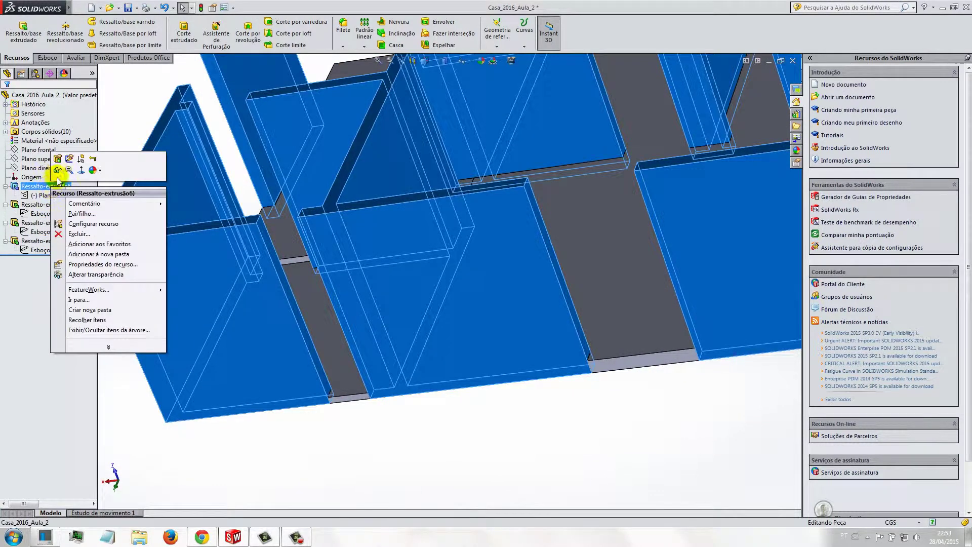
click(60, 161)
scroll(283, 423, down, 2)
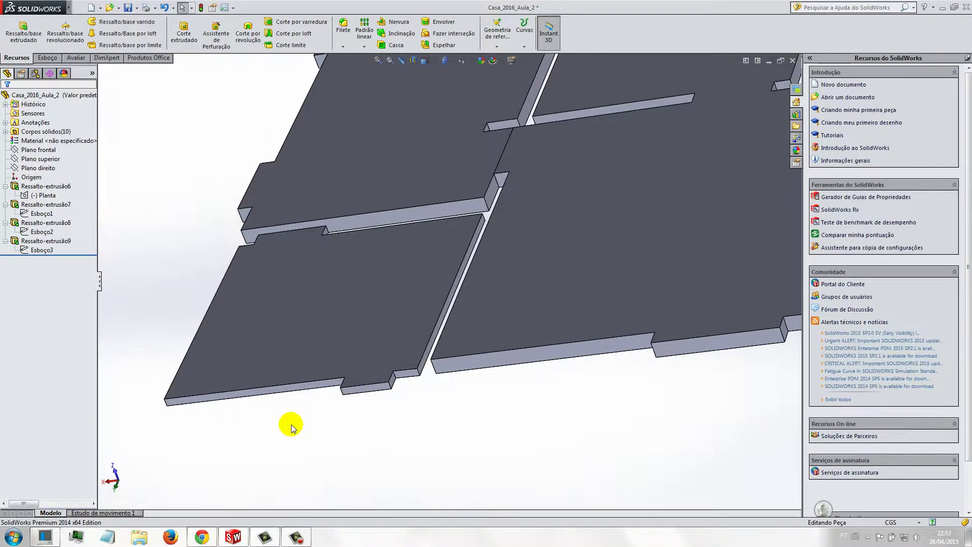
click(383, 59)
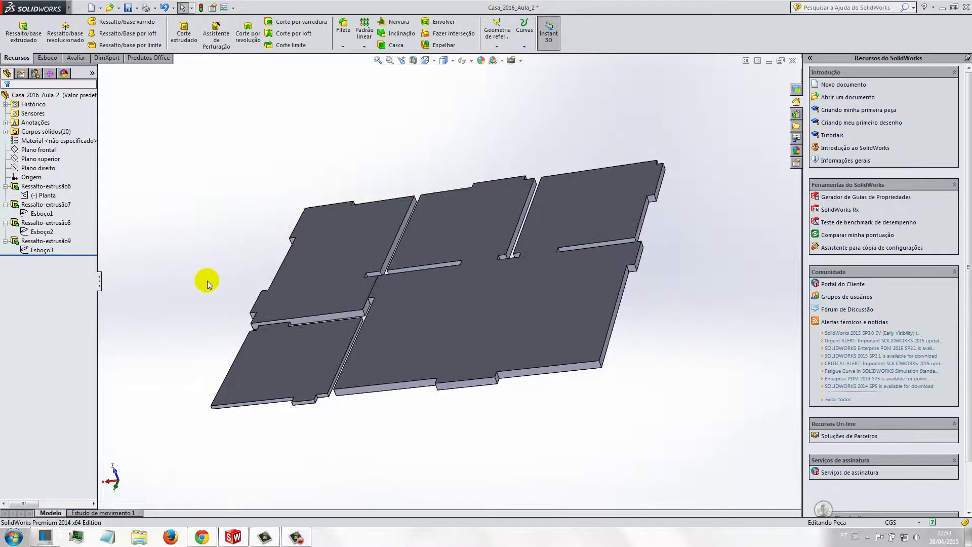